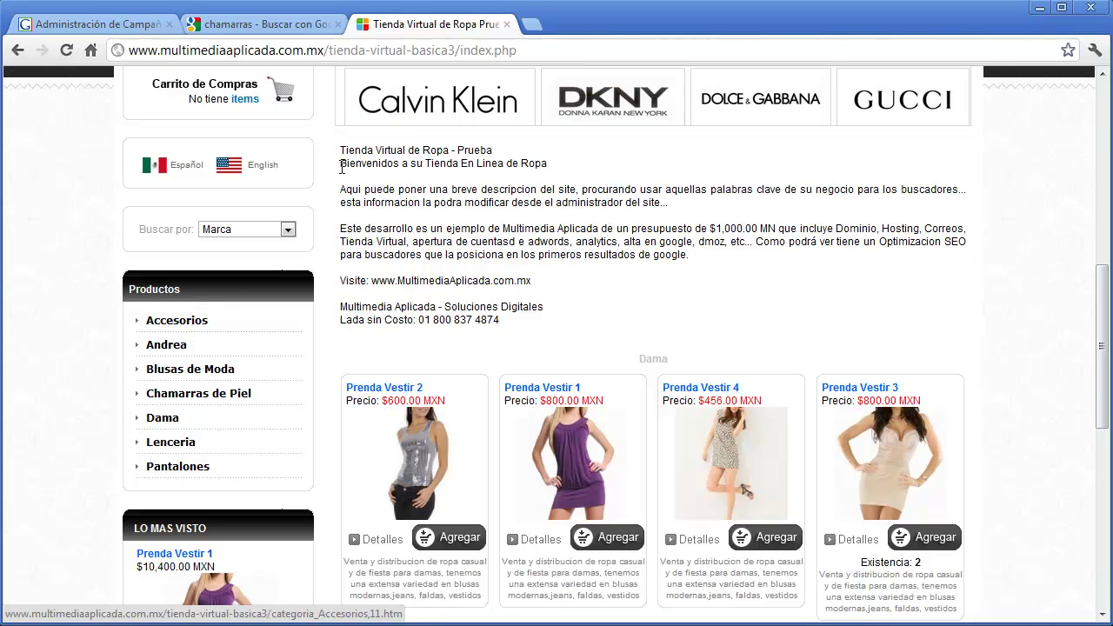
{"action": "left_click", "coordinate": [532, 28]}
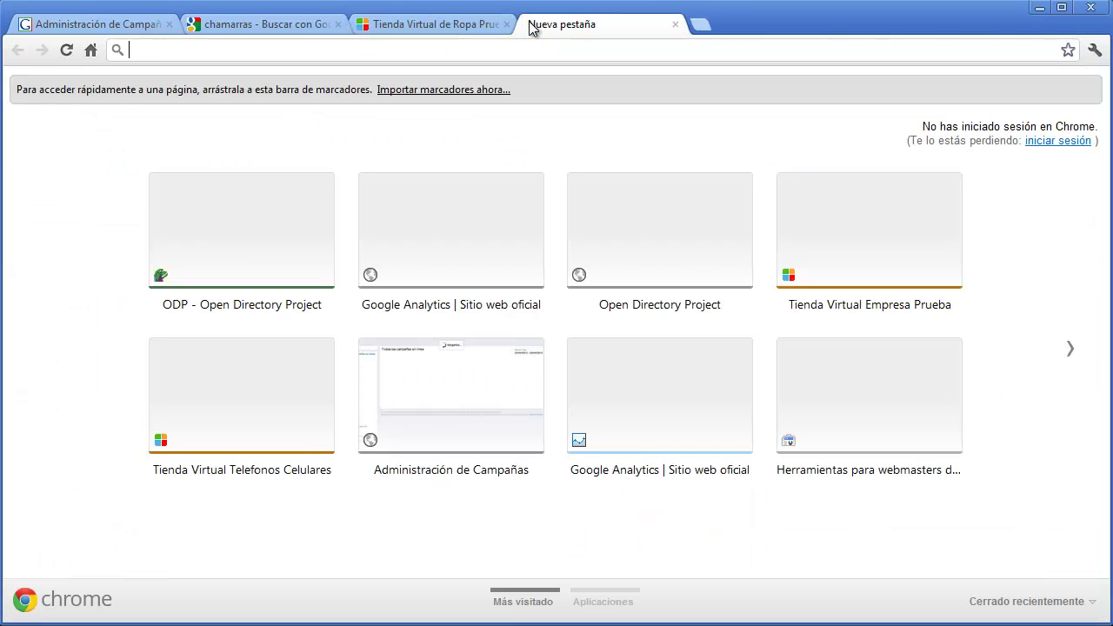
{"action": "type", "text": "www.mercadolibre.com.mx"}
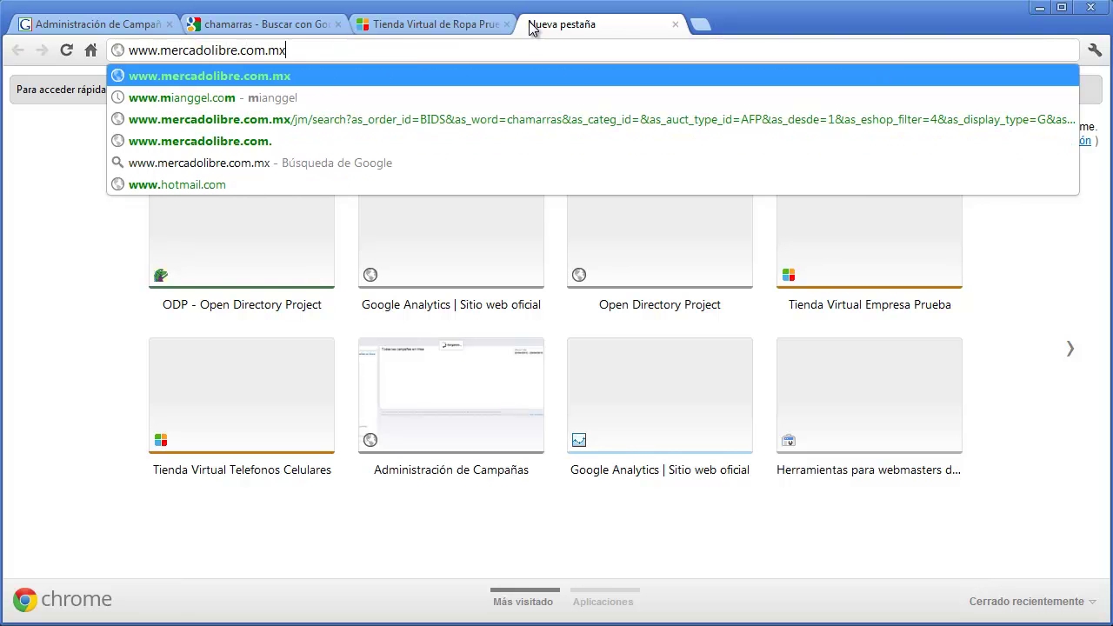
{"action": "key", "text": "Return"}
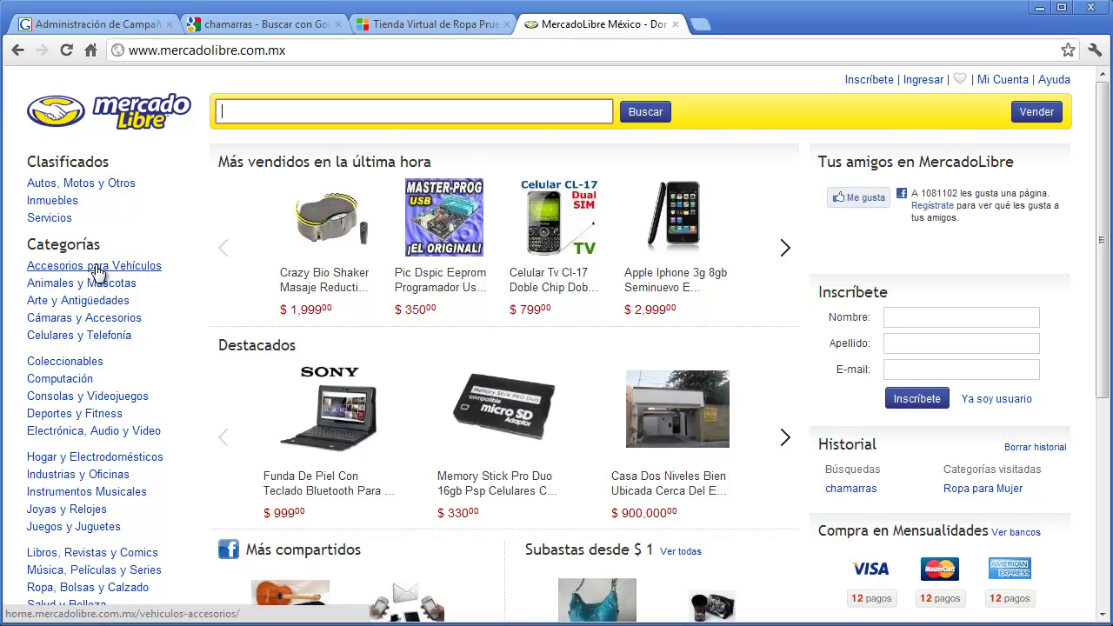
Step: View the Chamarras de Piel category of the online clothing store and return to the AdWords campaign settings
{"action": "left_click", "coordinate": [435, 26]}
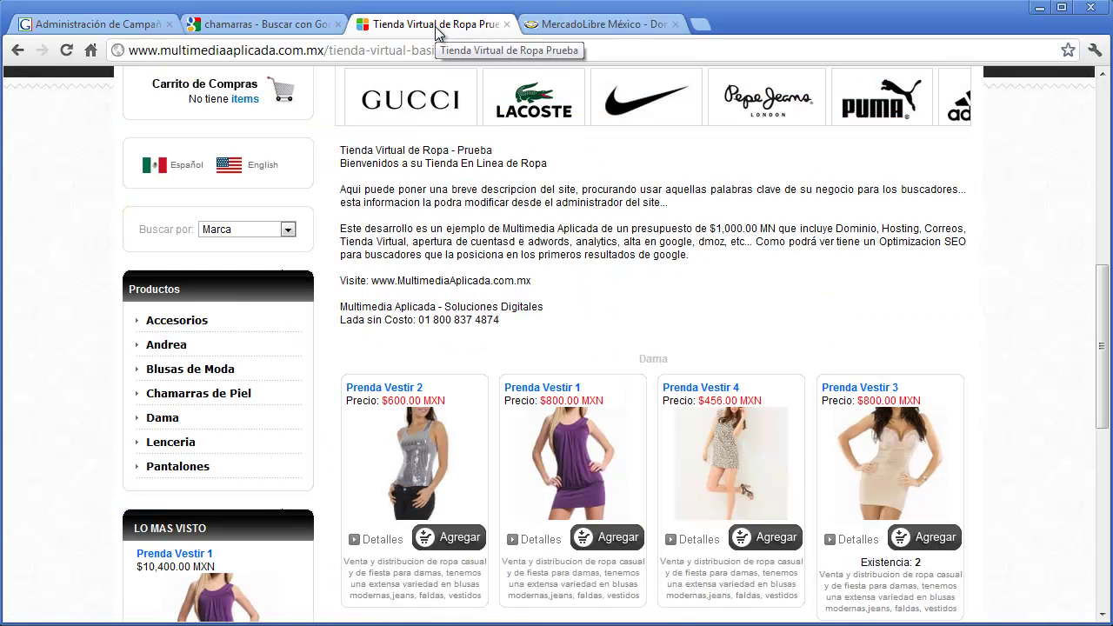
{"action": "left_click", "coordinate": [239, 403]}
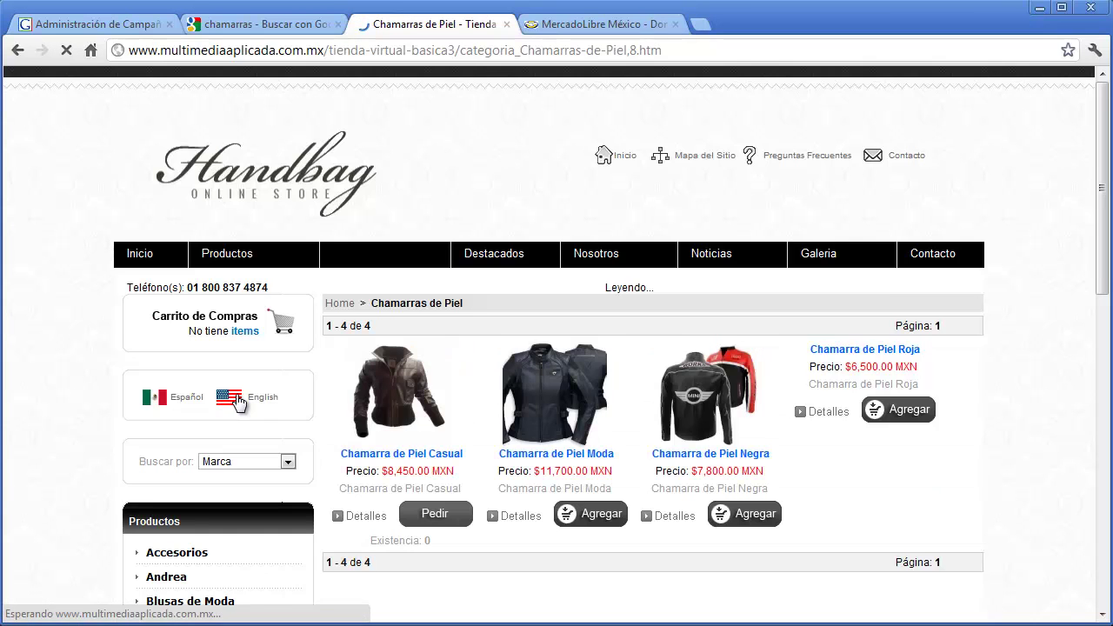
{"action": "scroll", "coordinate": [239, 400], "scroll_direction": "down", "scroll_amount": 1}
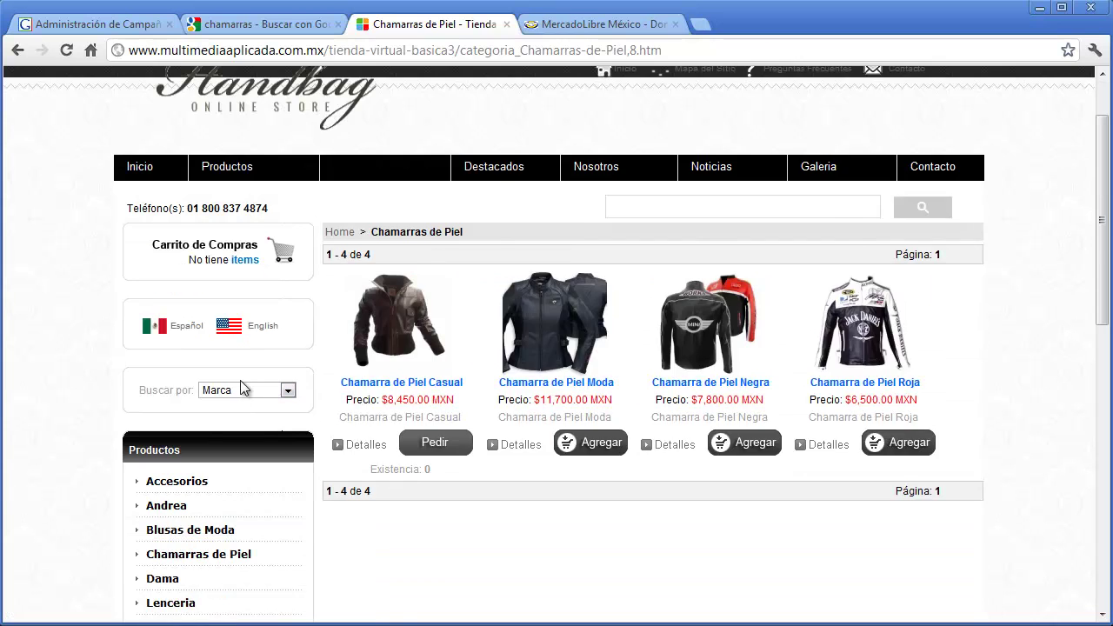
{"action": "scroll", "coordinate": [236, 393], "scroll_direction": "down", "scroll_amount": 1}
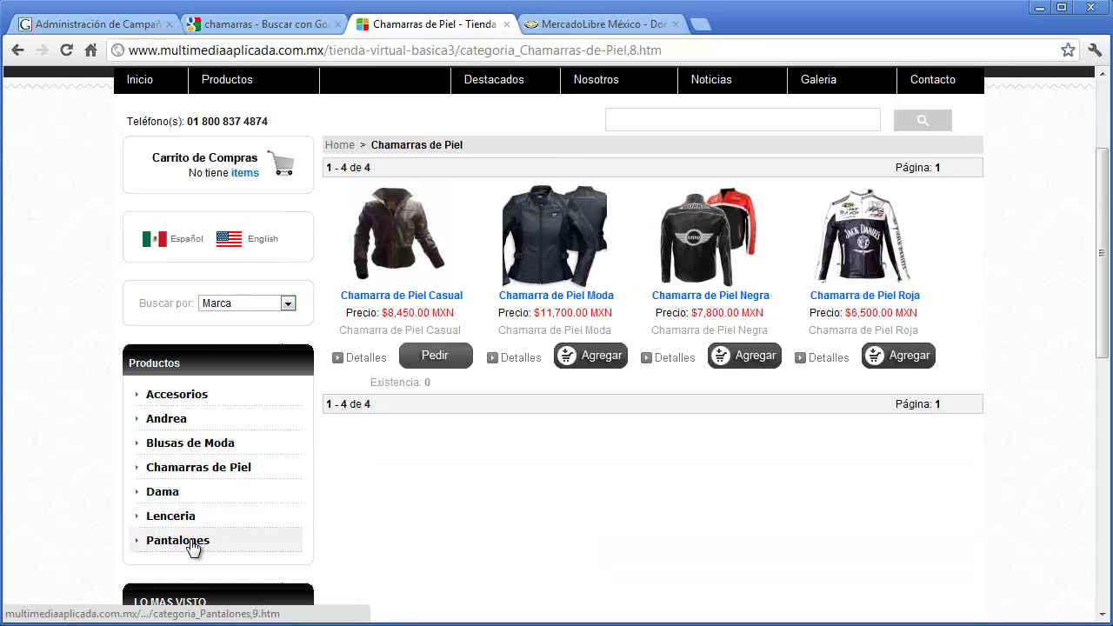
{"action": "left_click", "coordinate": [132, 33]}
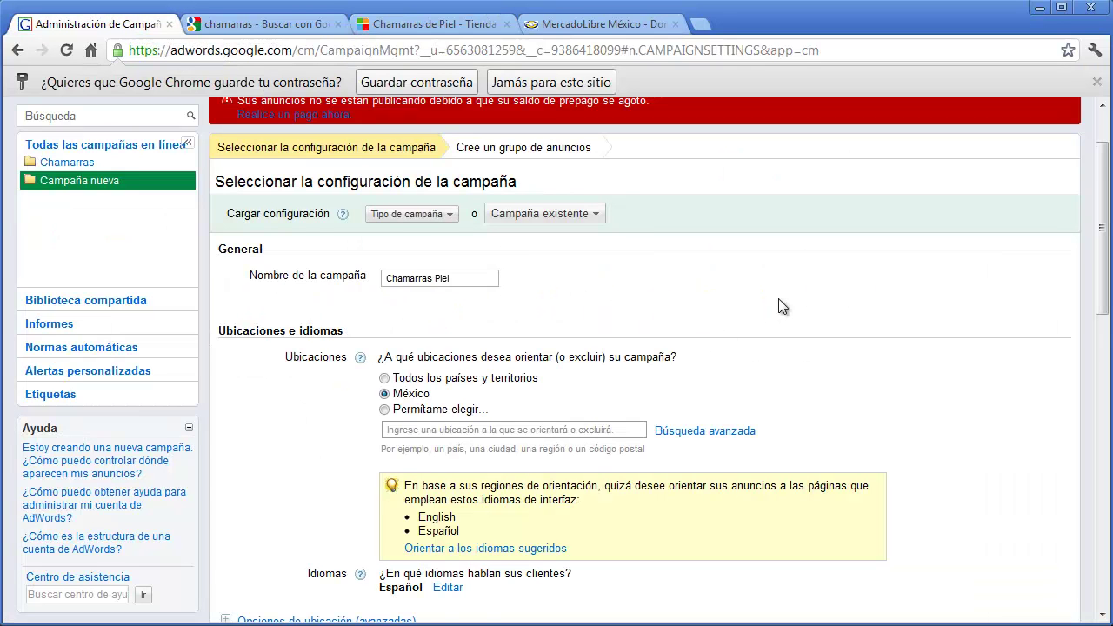
{"action": "scroll", "coordinate": [778, 298], "scroll_direction": "down", "scroll_amount": 1}
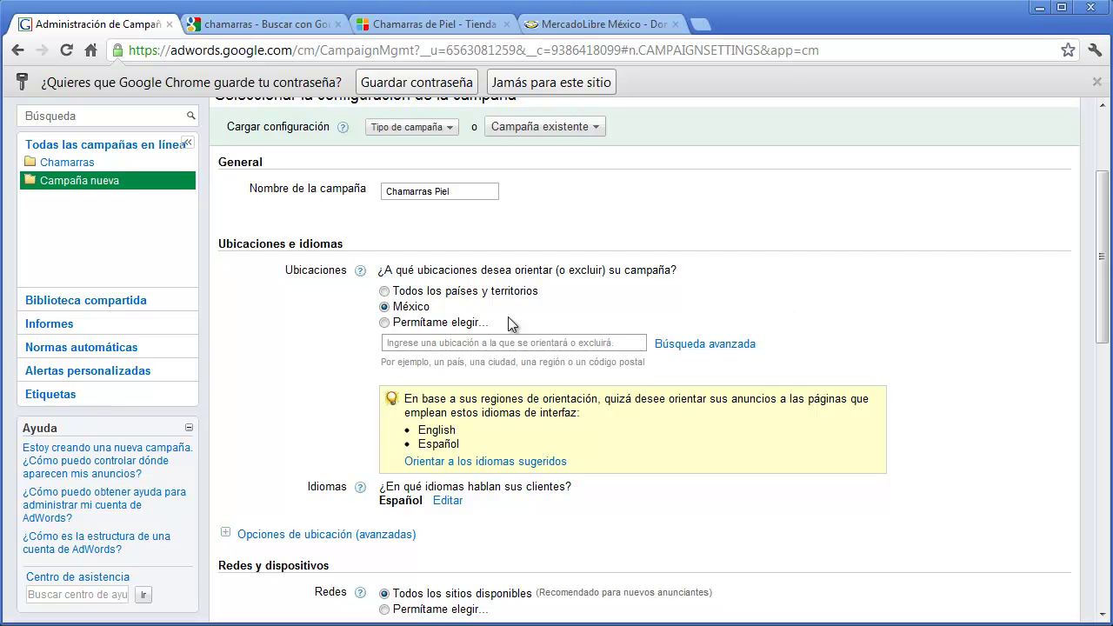
Step: Choose custom locations for the campaign and add Distrito Federal, México as a target region
{"action": "left_click", "coordinate": [399, 308]}
{"action": "left_click", "coordinate": [437, 323]}
{"action": "left_click", "coordinate": [441, 344]}
{"action": "type", "text": "Distrito "}
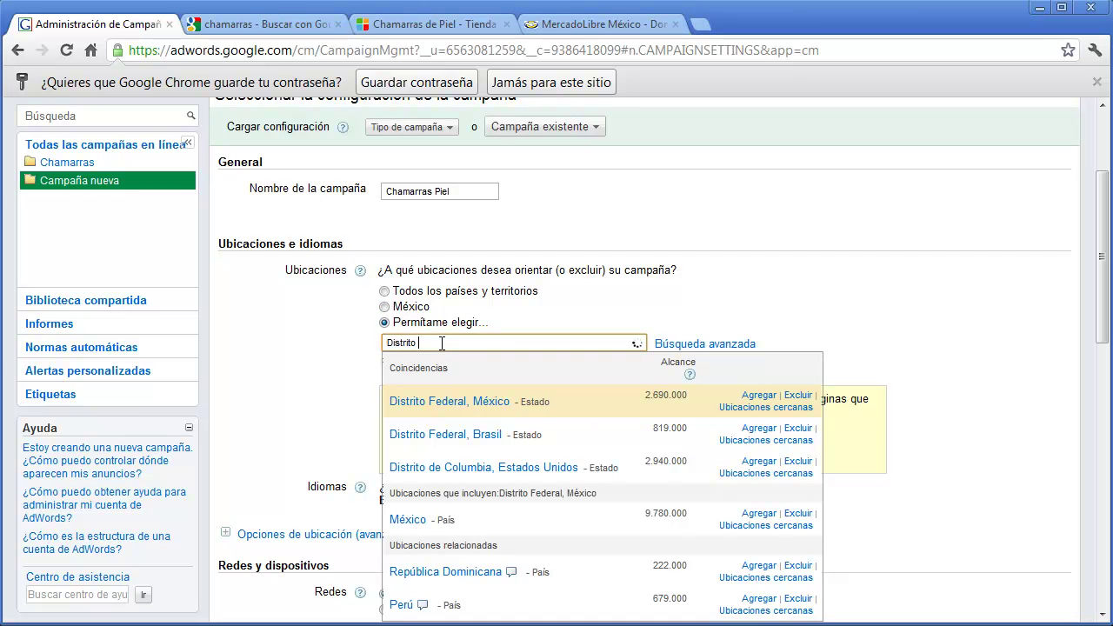
{"action": "type", "text": "Federal"}
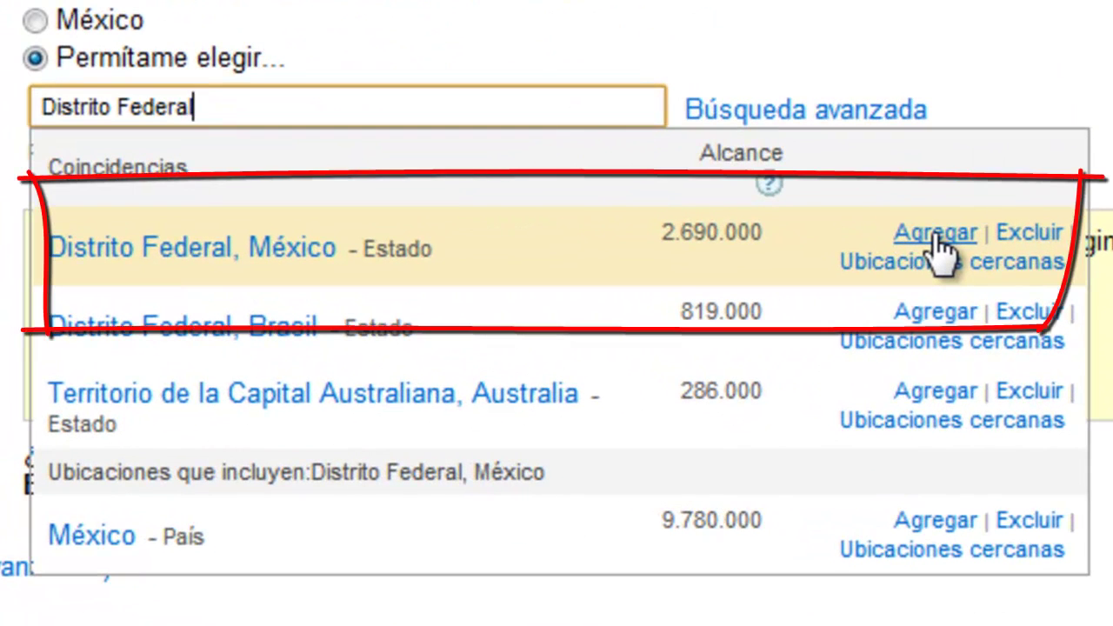
{"action": "left_click", "coordinate": [936, 233]}
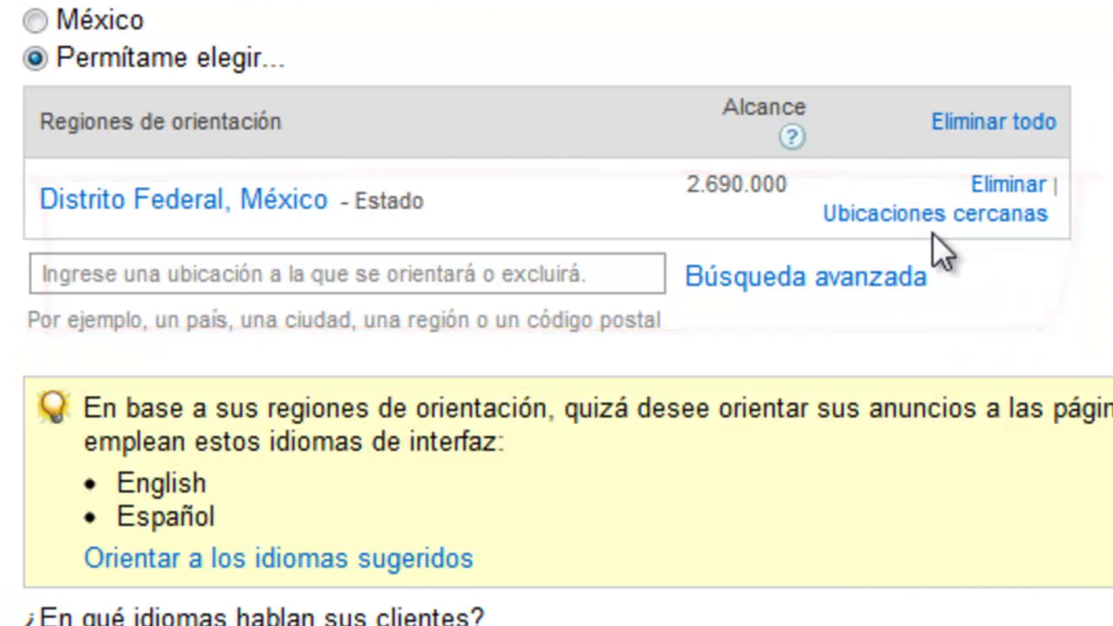
Step: Search for chiapas as an additional target location, and switch the campaign's location targeting back to México
{"action": "left_click", "coordinate": [657, 277]}
{"action": "type", "text": "chiapas"}
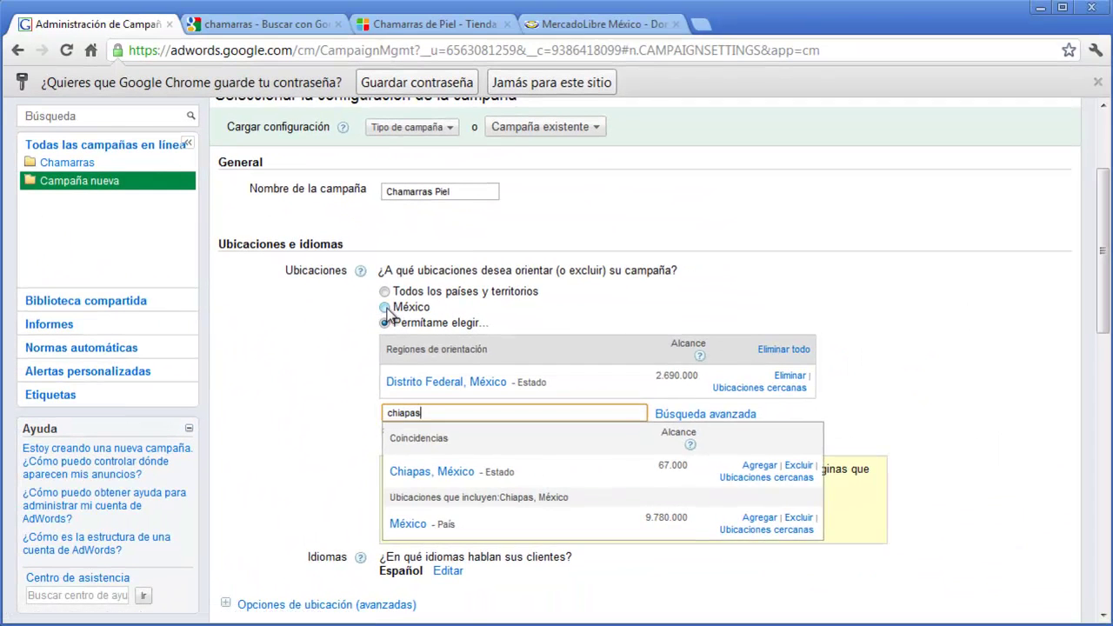
{"action": "left_click", "coordinate": [100, 73]}
Step: Set the campaign's budget to $50 per day and its default bid to $1
{"action": "scroll", "coordinate": [970, 349], "scroll_direction": "down", "scroll_amount": 4}
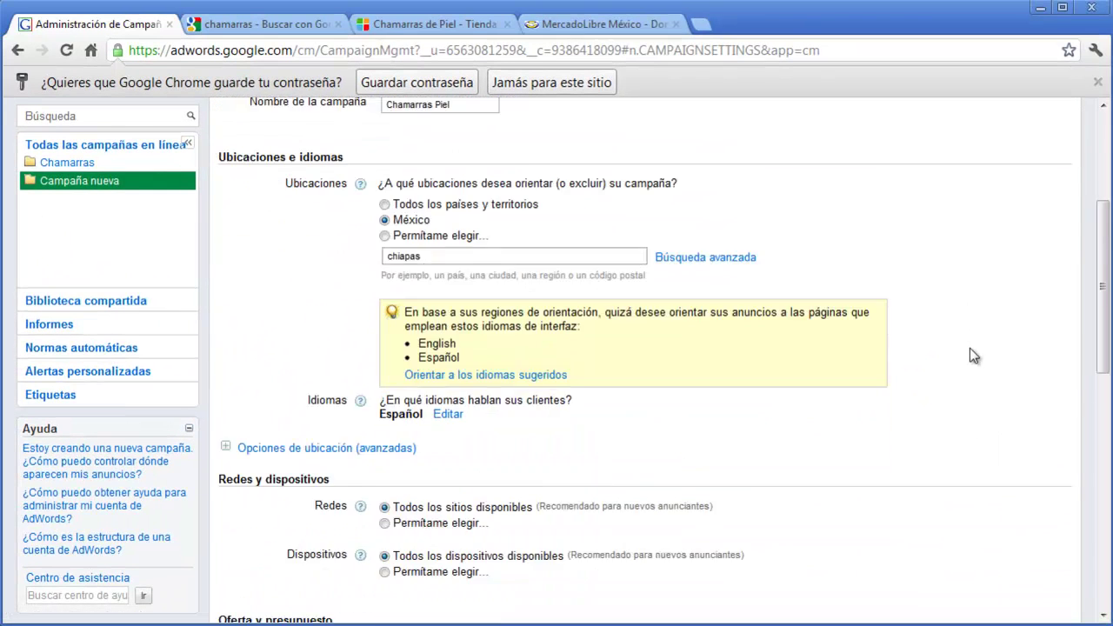
{"action": "scroll", "coordinate": [974, 356], "scroll_direction": "down", "scroll_amount": 2}
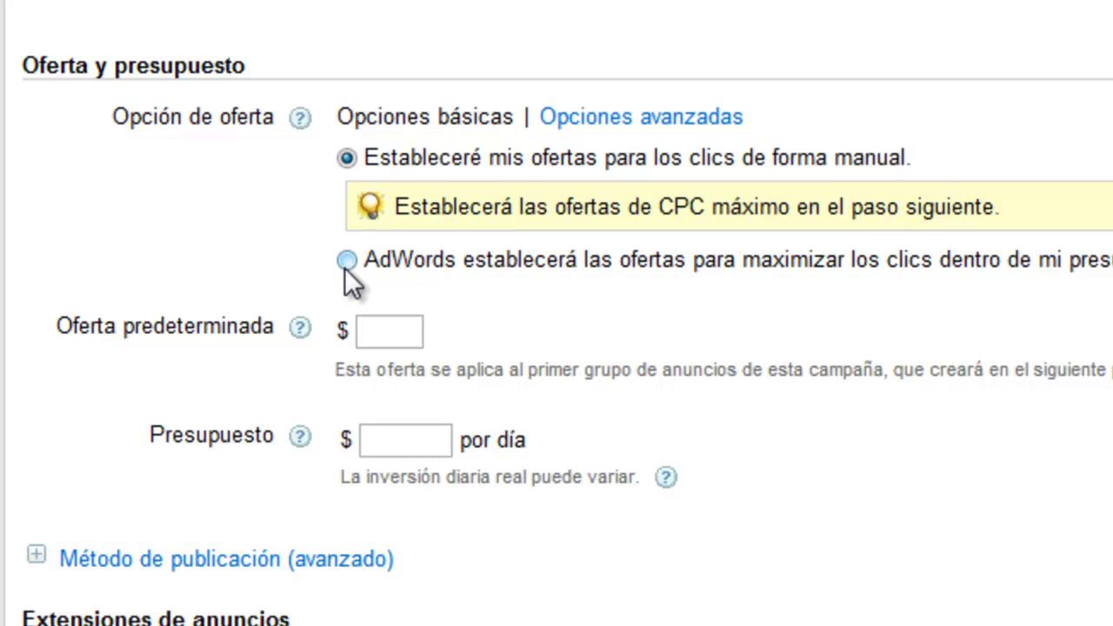
{"action": "left_click", "coordinate": [439, 446]}
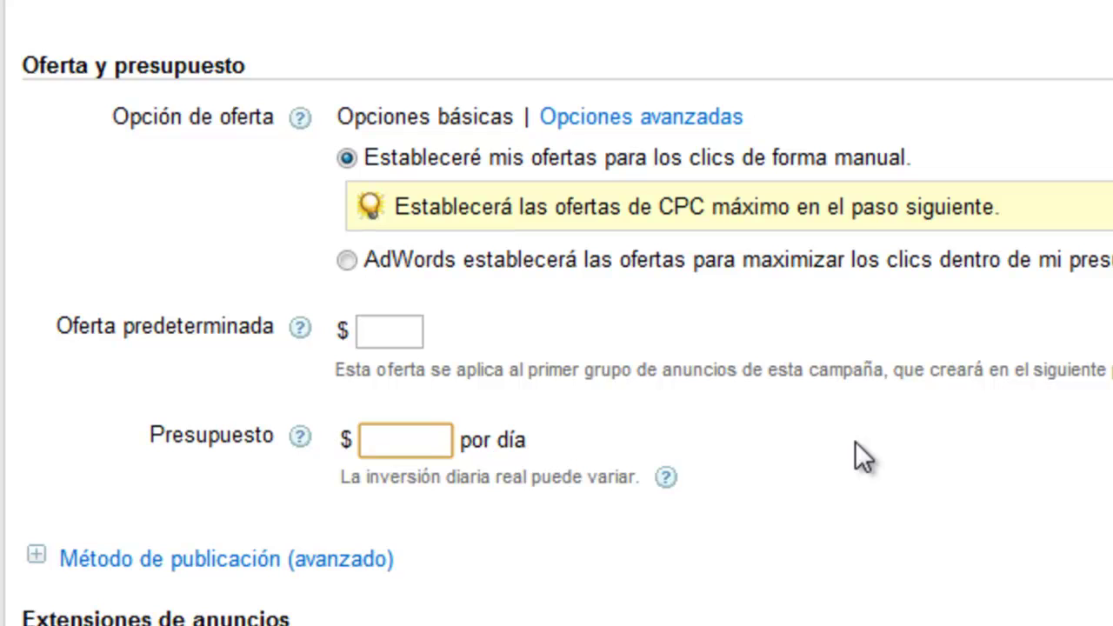
{"action": "type", "text": "50"}
{"action": "left_click", "coordinate": [413, 335]}
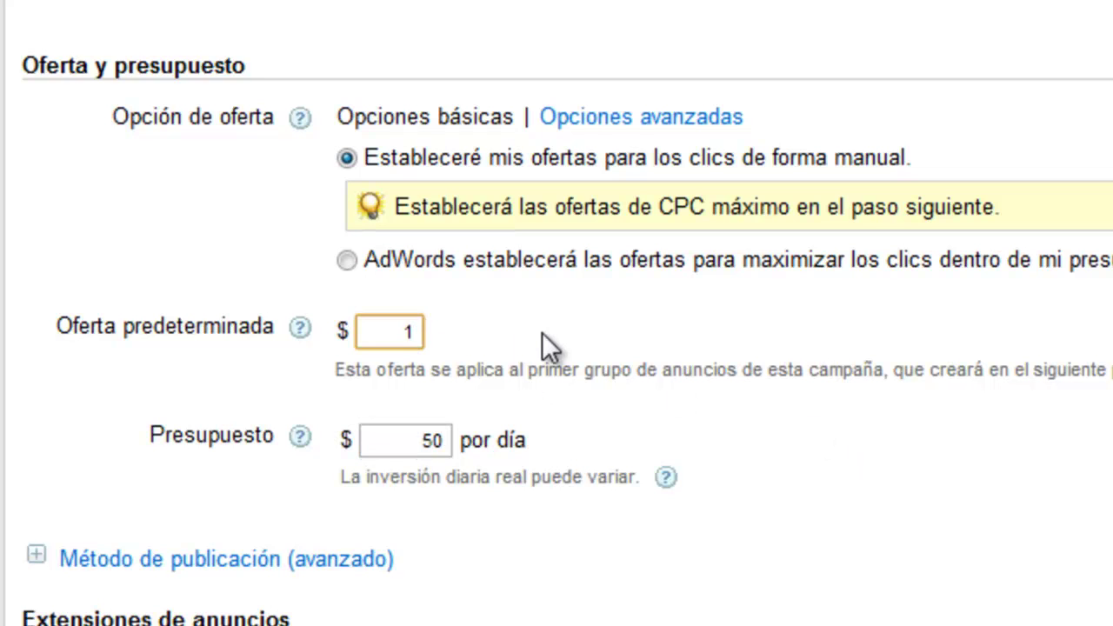
{"action": "left_click", "coordinate": [922, 494]}
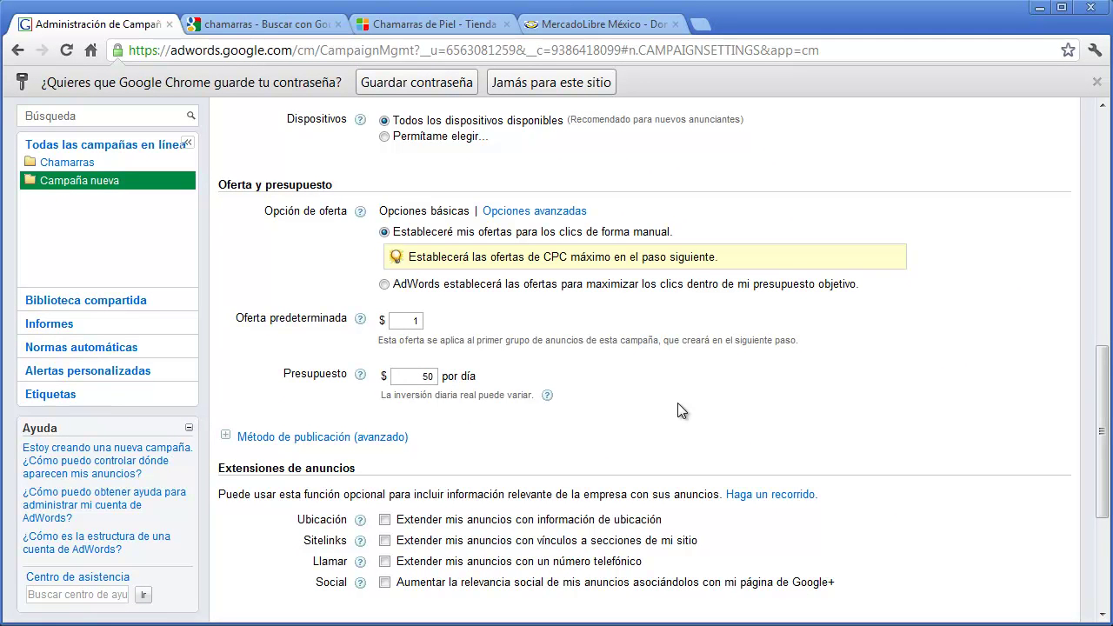
Step: Open the campaign's ad schedule for editing and set Domingo to Inactivo
{"action": "scroll", "coordinate": [677, 410], "scroll_direction": "down", "scroll_amount": 3}
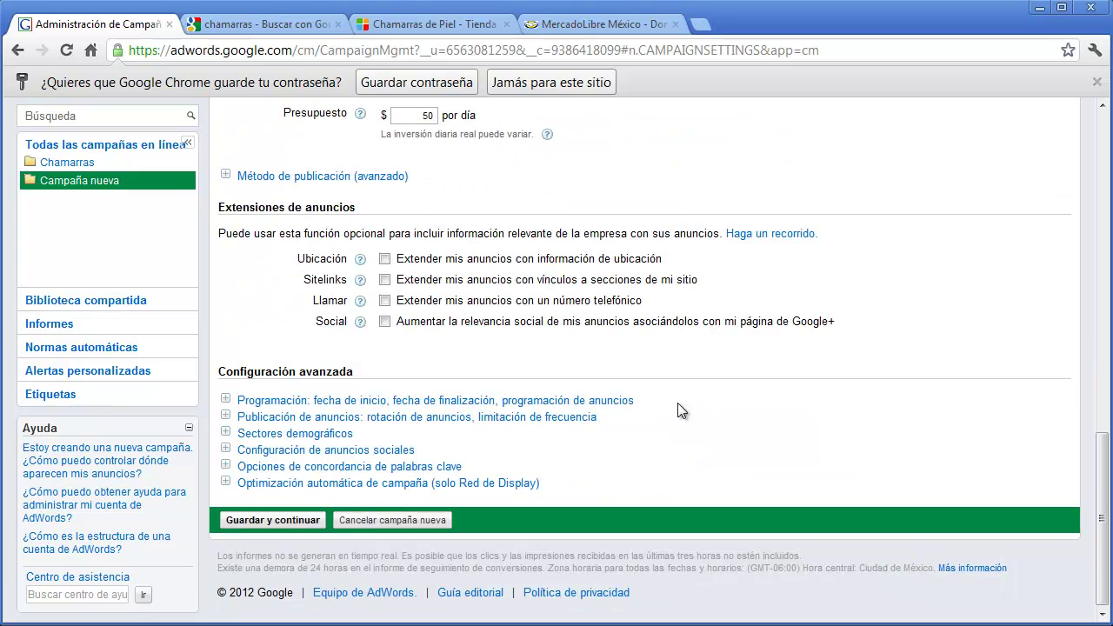
{"action": "left_click", "coordinate": [599, 402]}
{"action": "left_click", "coordinate": [723, 507]}
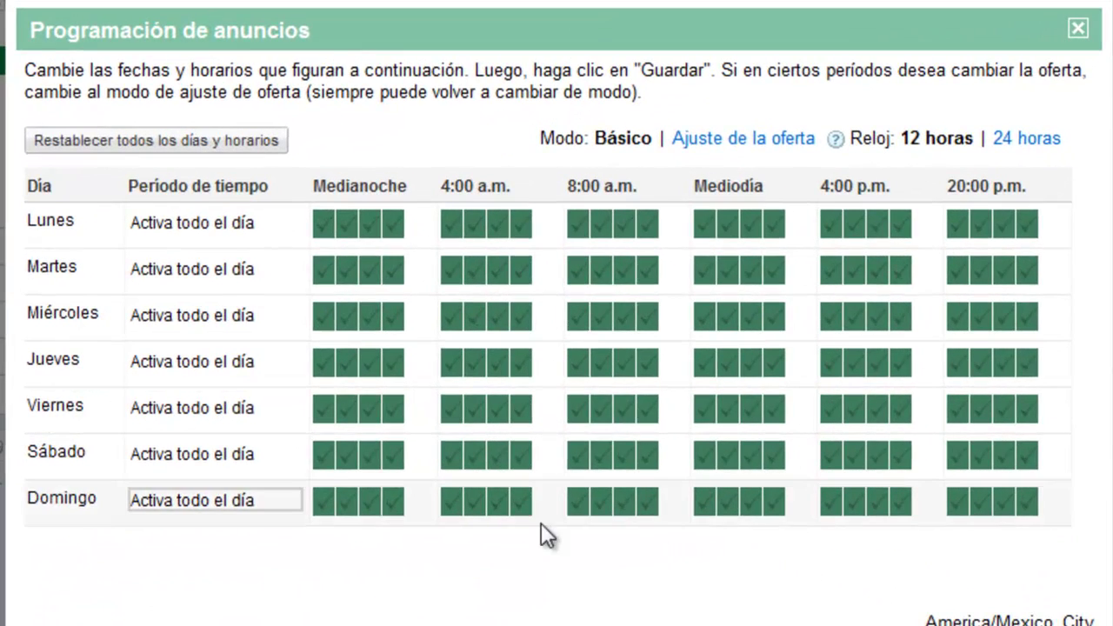
{"action": "left_click", "coordinate": [254, 500]}
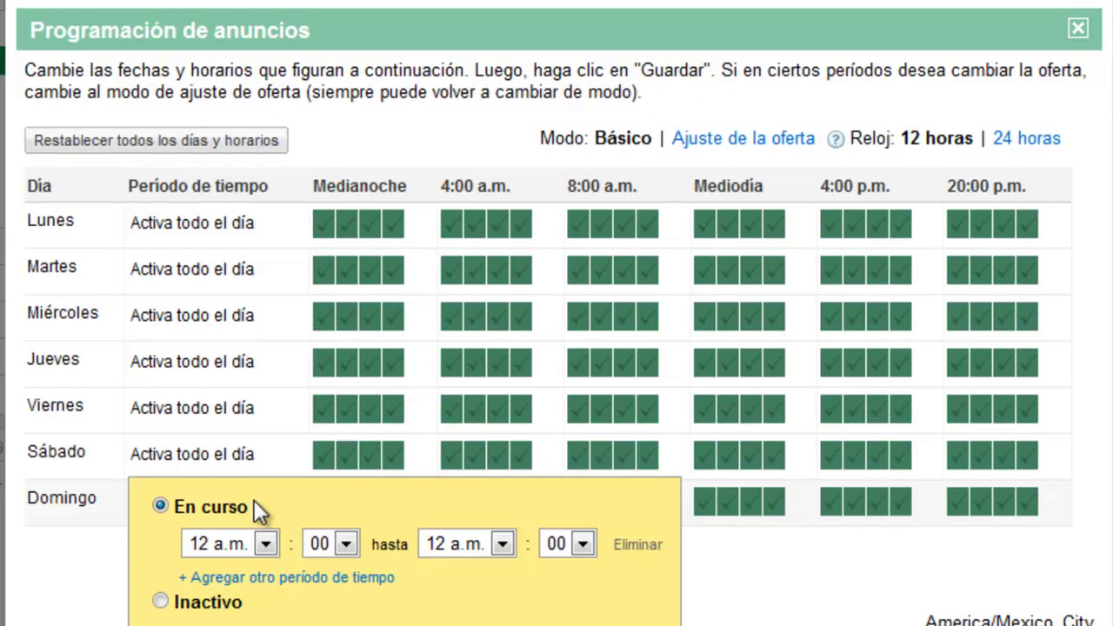
{"action": "left_click", "coordinate": [161, 602]}
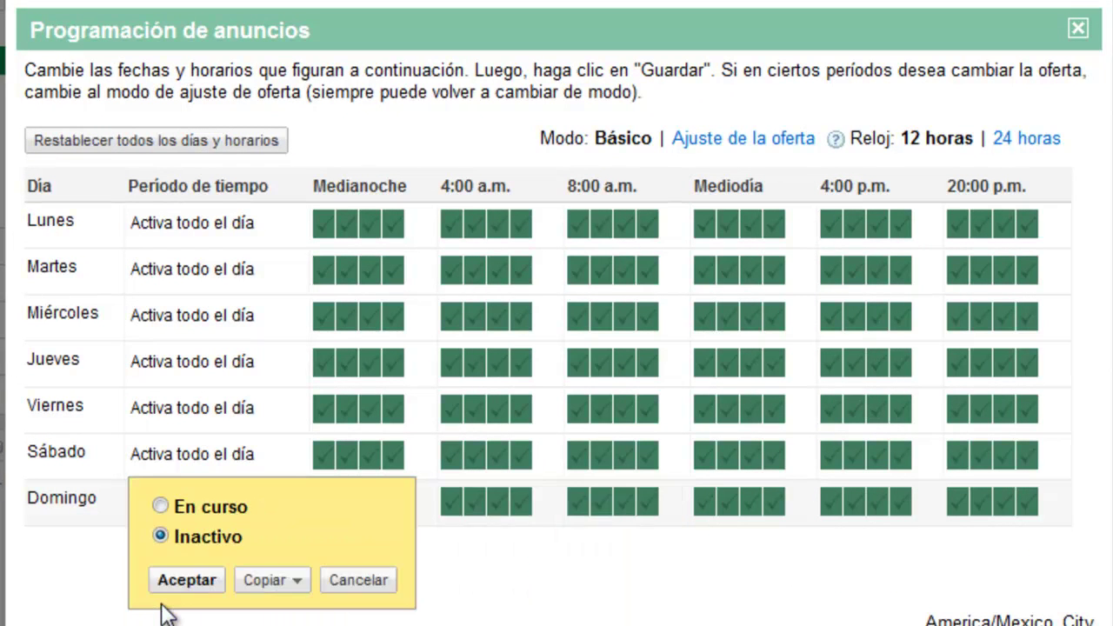
{"action": "left_click", "coordinate": [175, 582]}
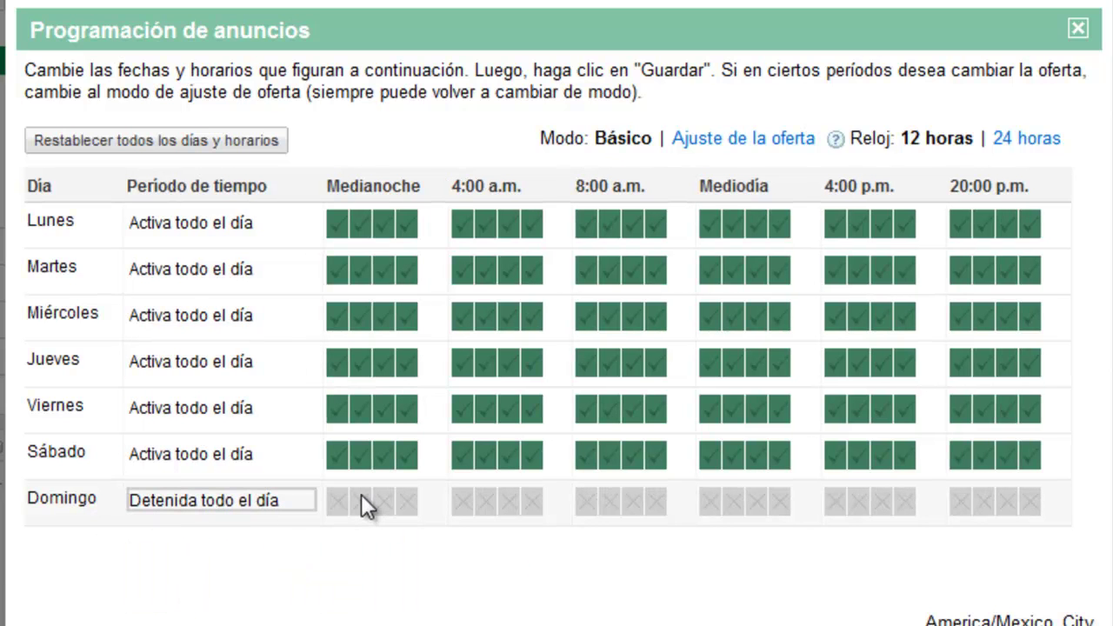
Step: Set the Lunes ad schedule to run from 08 a.m. to 09 p.m., and discard the schedule changes
{"action": "left_click", "coordinate": [267, 227]}
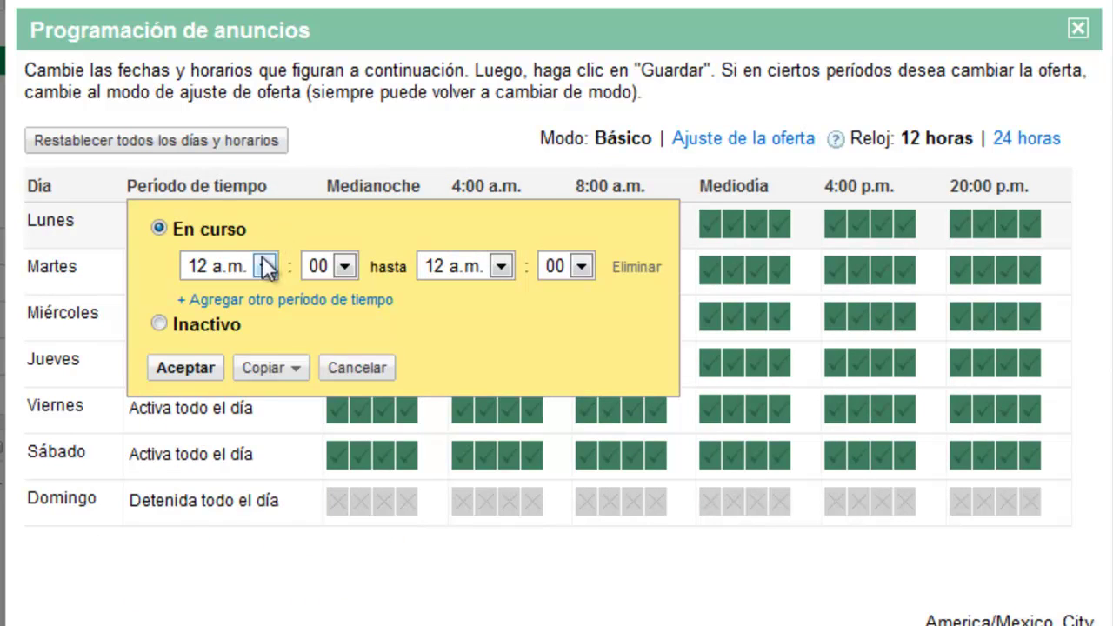
{"action": "left_click", "coordinate": [264, 265]}
{"action": "left_click", "coordinate": [226, 468]}
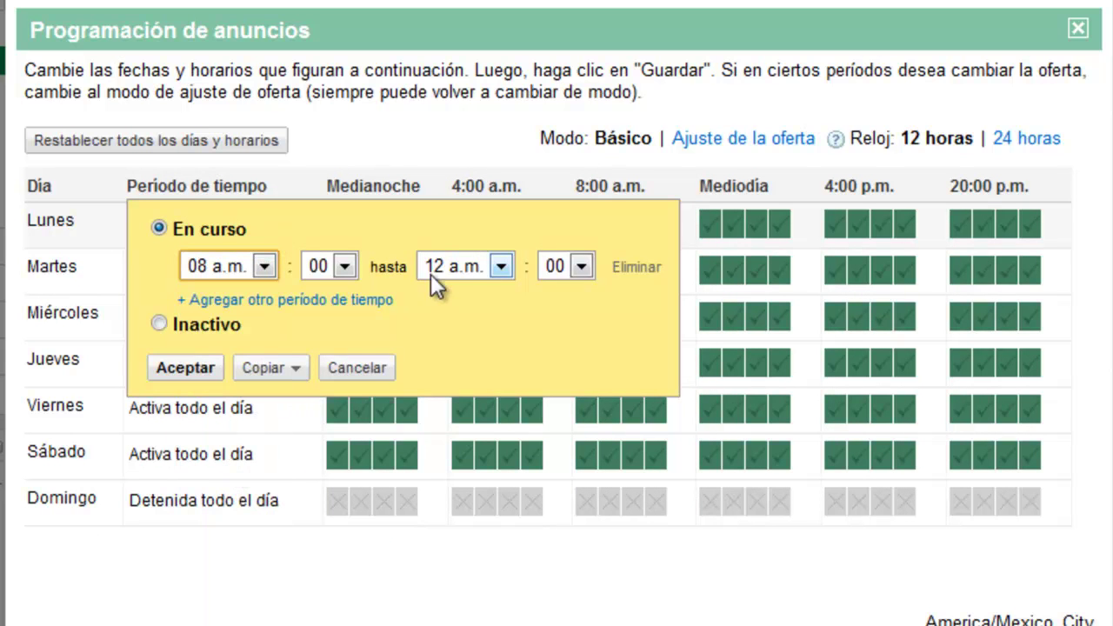
{"action": "left_click", "coordinate": [502, 266]}
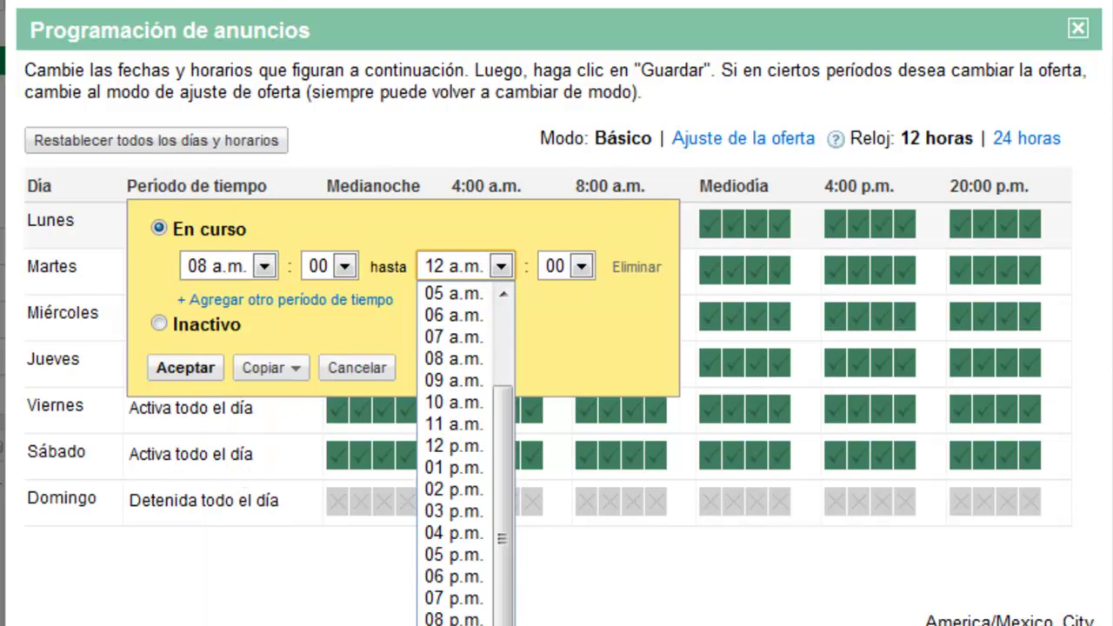
{"action": "left_click", "coordinate": [459, 625]}
{"action": "left_click", "coordinate": [199, 374]}
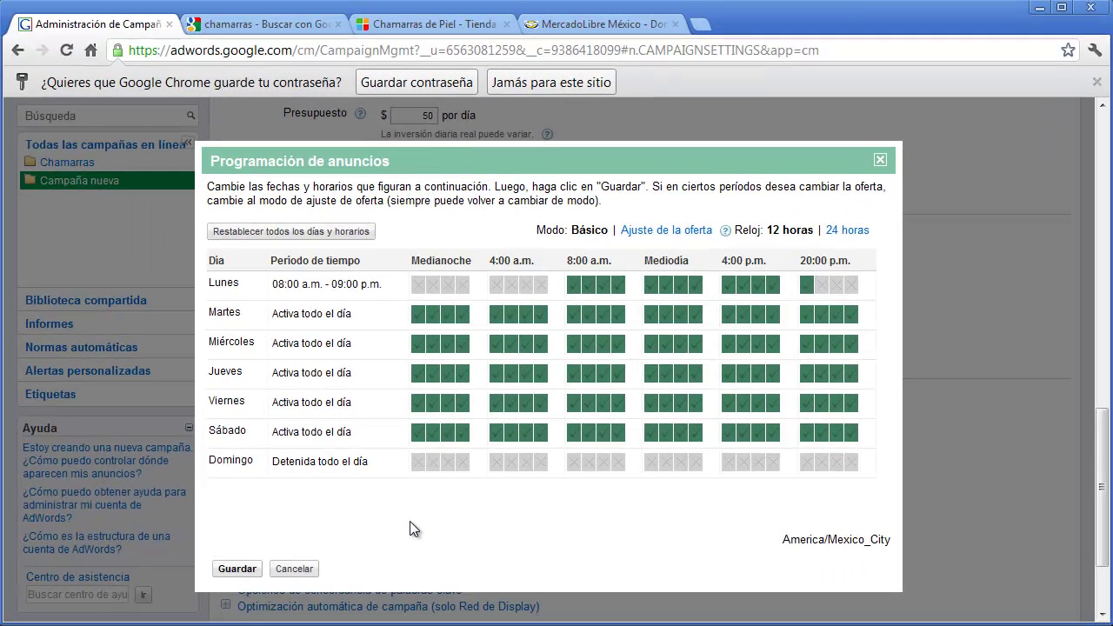
{"action": "left_click", "coordinate": [300, 569]}
Step: Save the campaign settings, continue to the ad group, and title the text ad "Chamarras en Oferta"
{"action": "scroll", "coordinate": [781, 451], "scroll_direction": "down", "scroll_amount": 3}
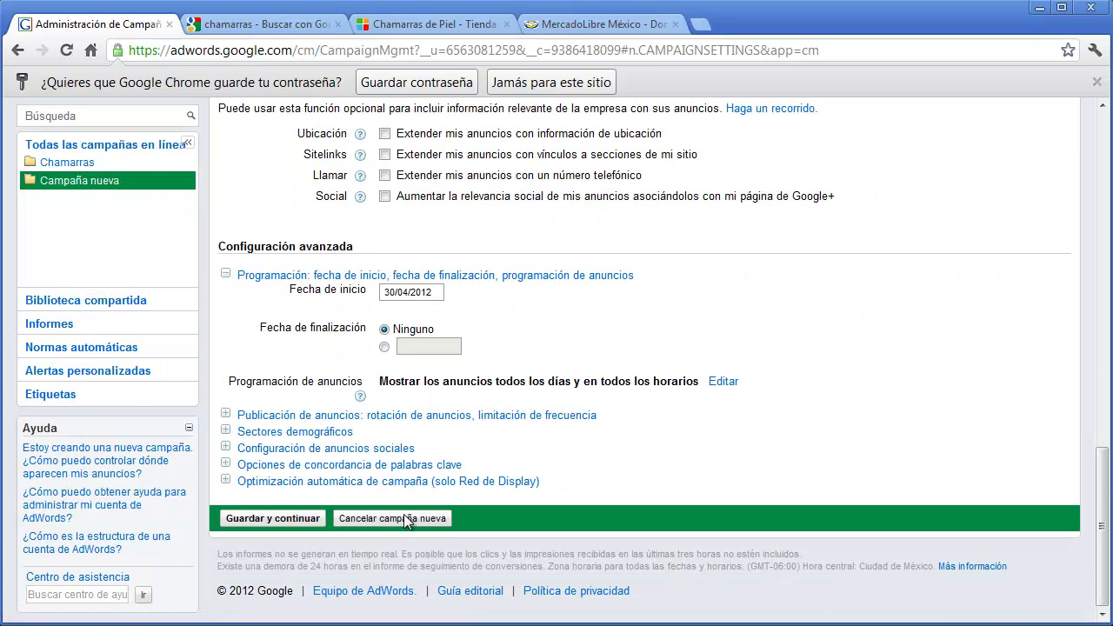
{"action": "left_click", "coordinate": [289, 519]}
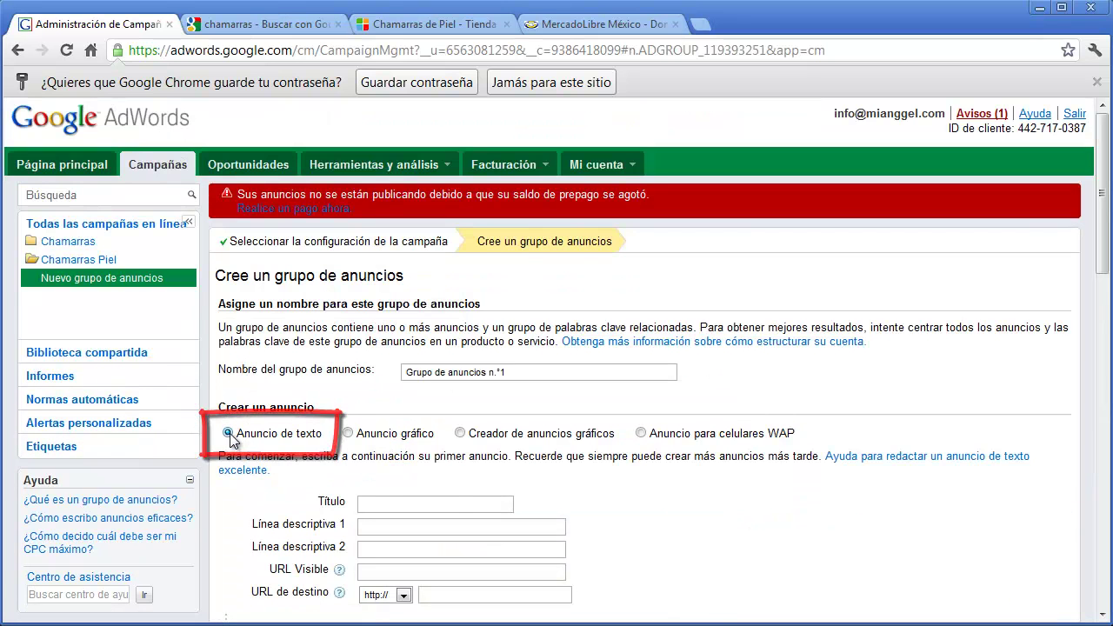
{"action": "left_click", "coordinate": [455, 504]}
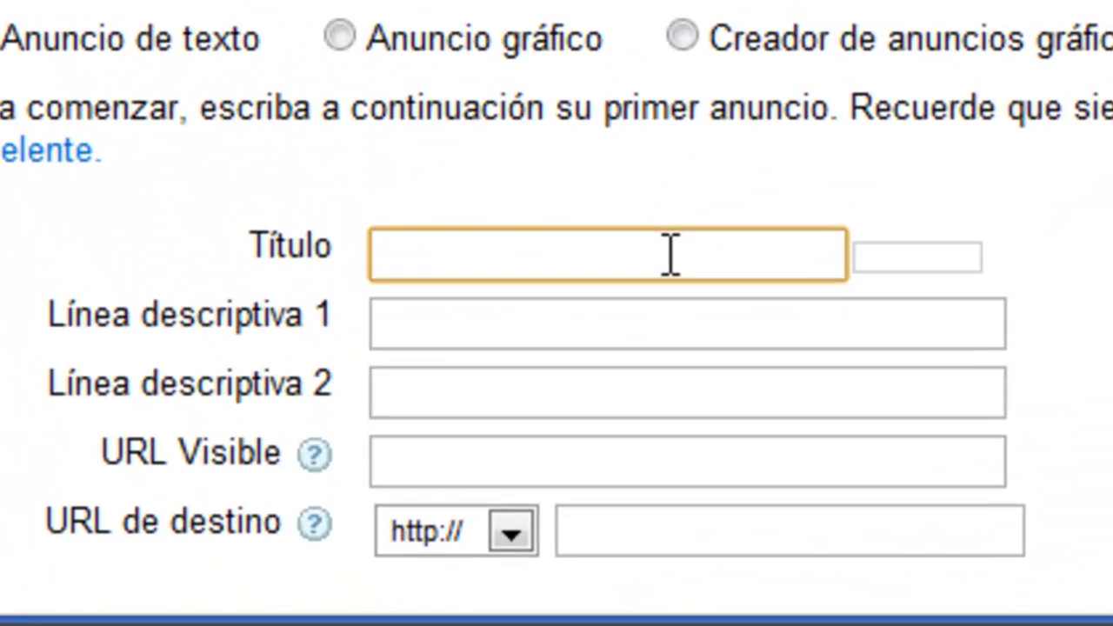
{"action": "type", "text": "Chamarras en Oferta"}
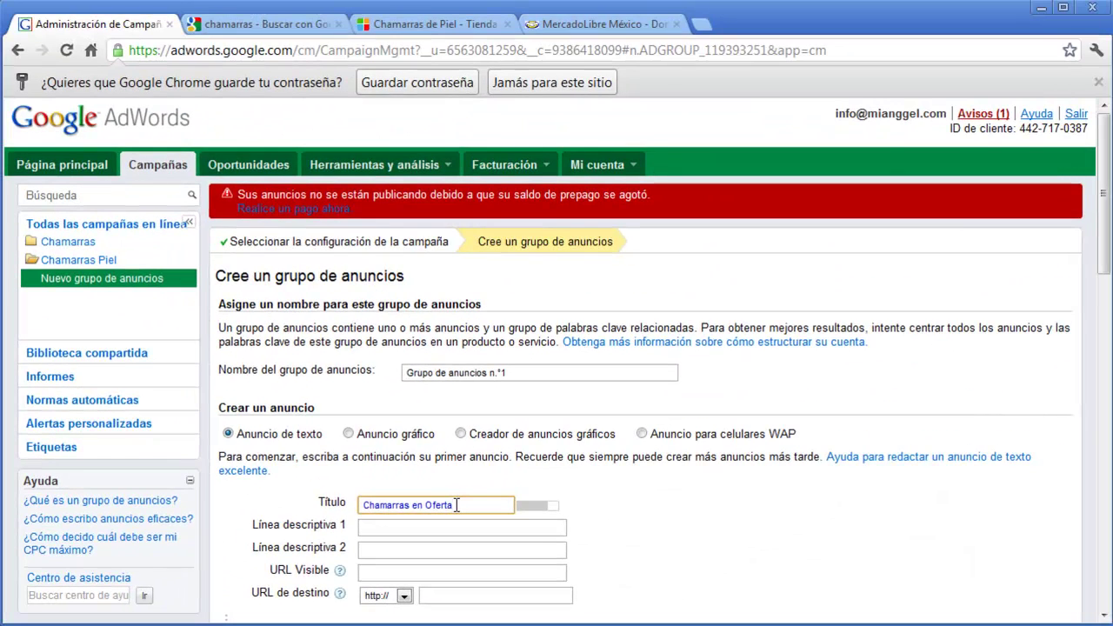
Step: Set the text ad's first description line to "Chamarras desde $500 MN"
{"action": "left_click", "coordinate": [300, 30]}
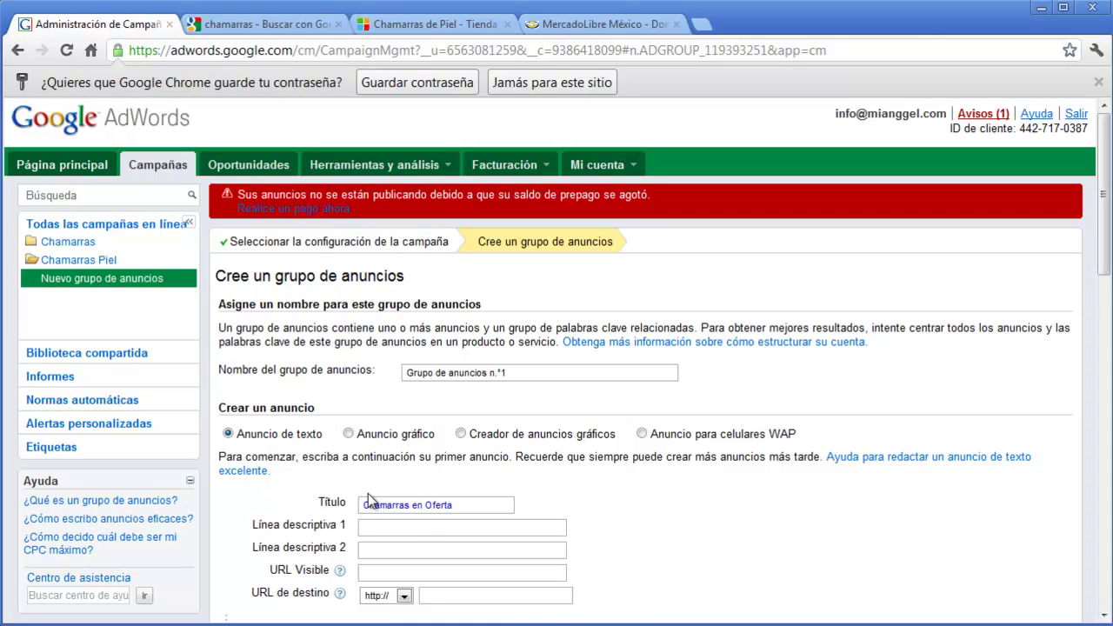
{"action": "left_click", "coordinate": [434, 528]}
{"action": "scroll", "coordinate": [680, 534], "scroll_direction": "down", "scroll_amount": 1}
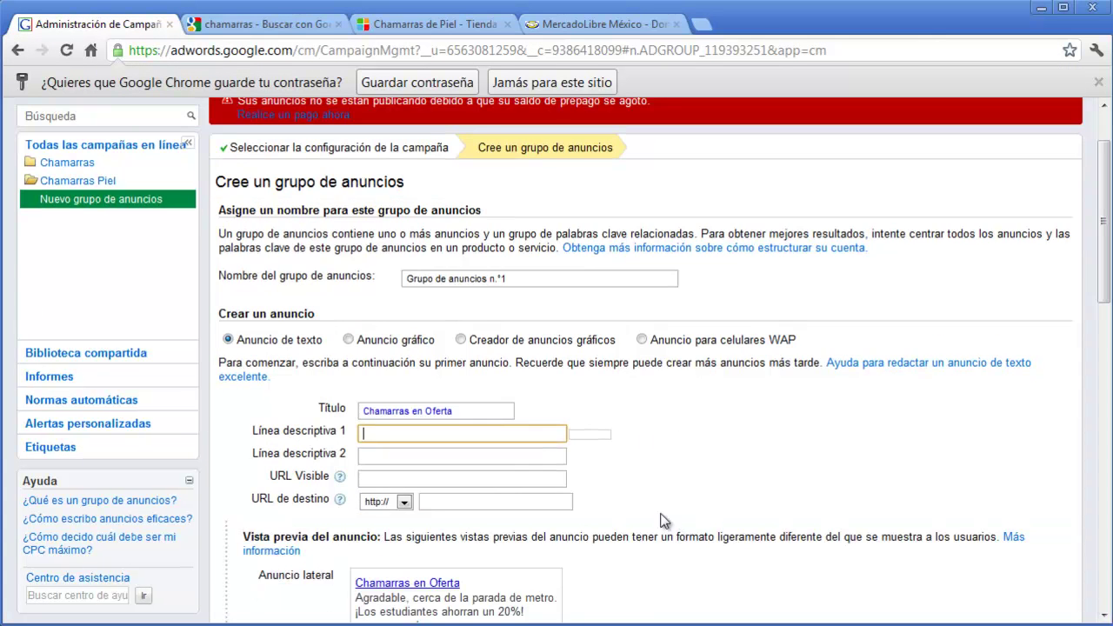
{"action": "type", "text": "Chamarras "}
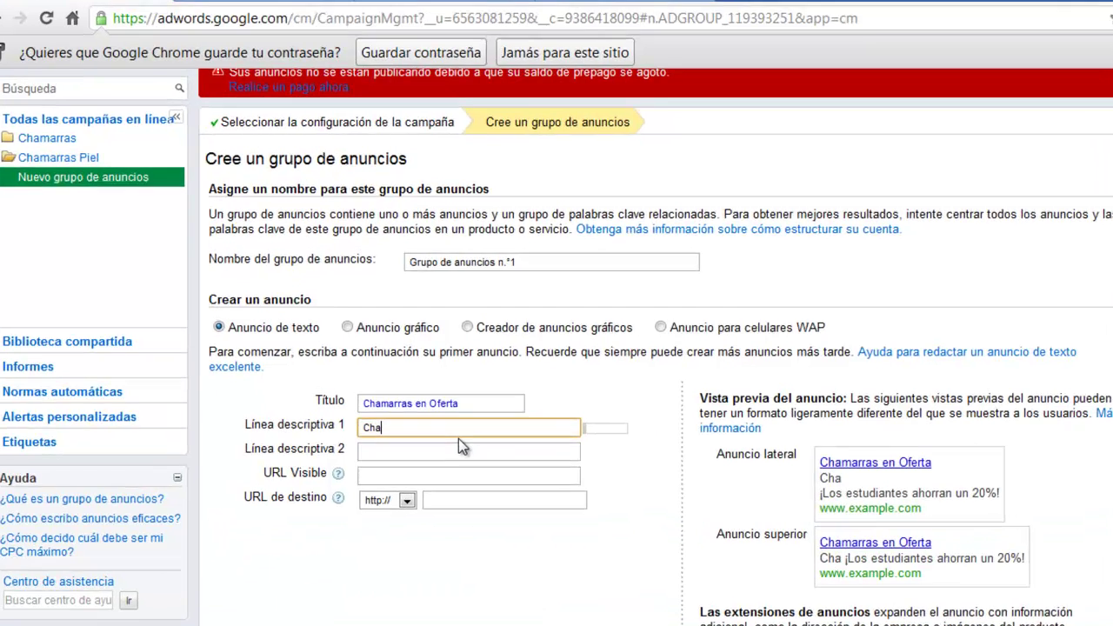
{"action": "type", "text": "de"}
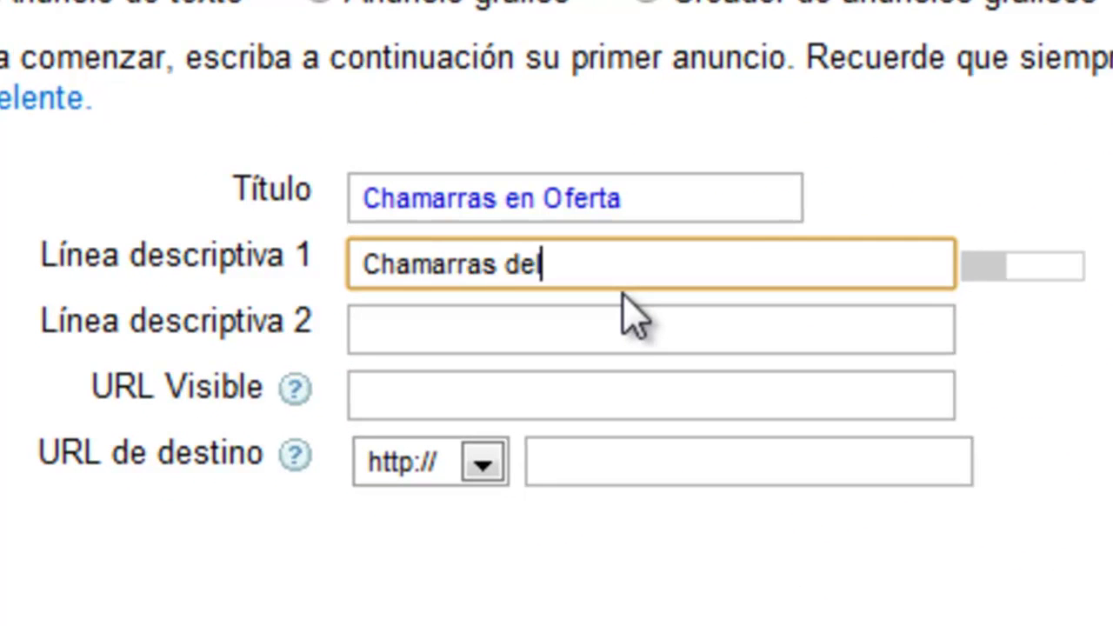
{"action": "type", "text": "sde "}
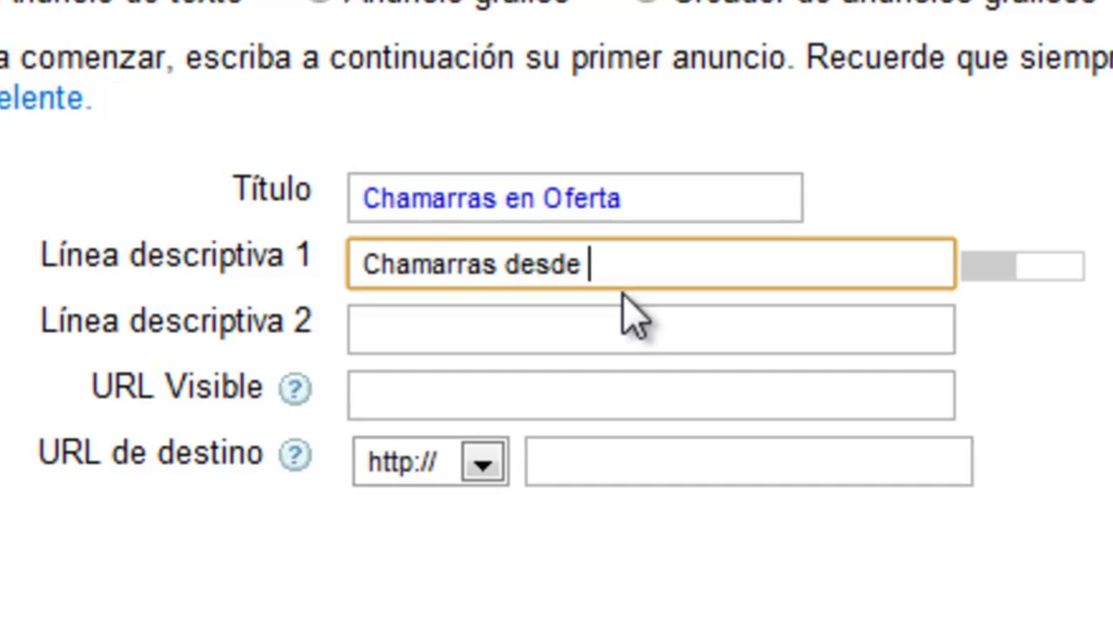
{"action": "type", "text": "$500 MN"}
{"action": "key", "text": "Tab"}
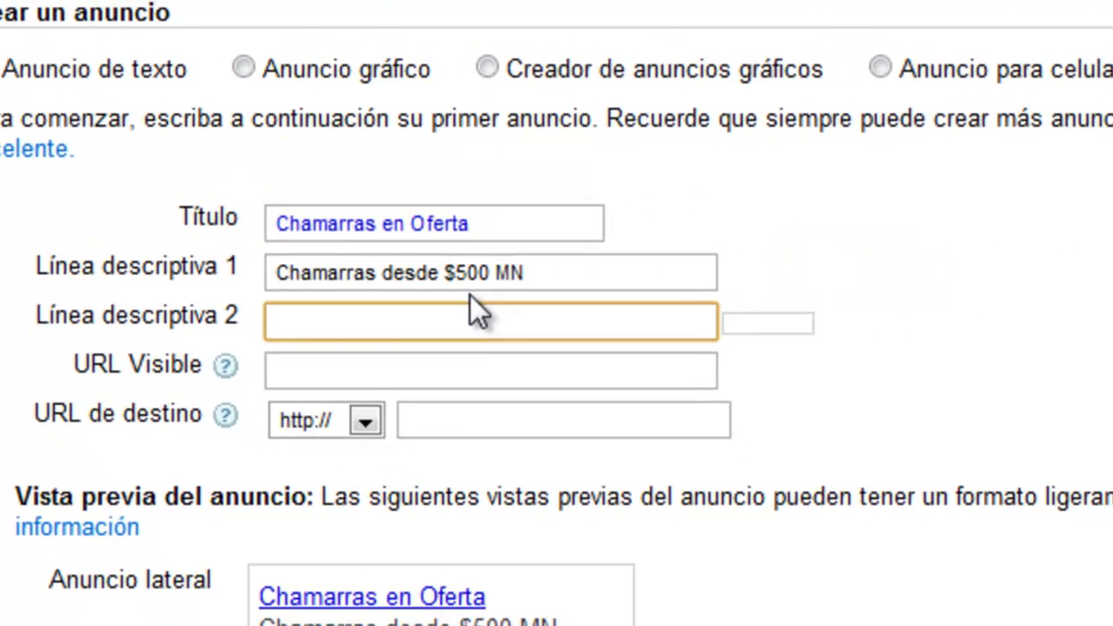
Step: Fill in the ad's second description line with "Llamenos" followed by the toll-free phone number
{"action": "scroll", "coordinate": [756, 265], "scroll_direction": "down", "scroll_amount": 2}
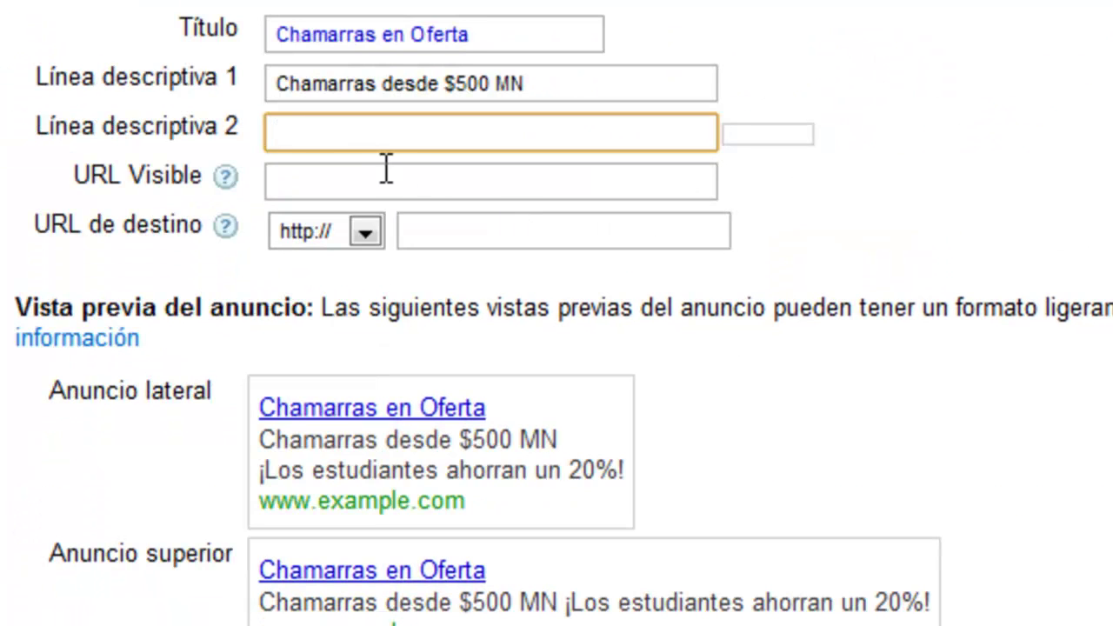
{"action": "type", "text": "Llamenos "}
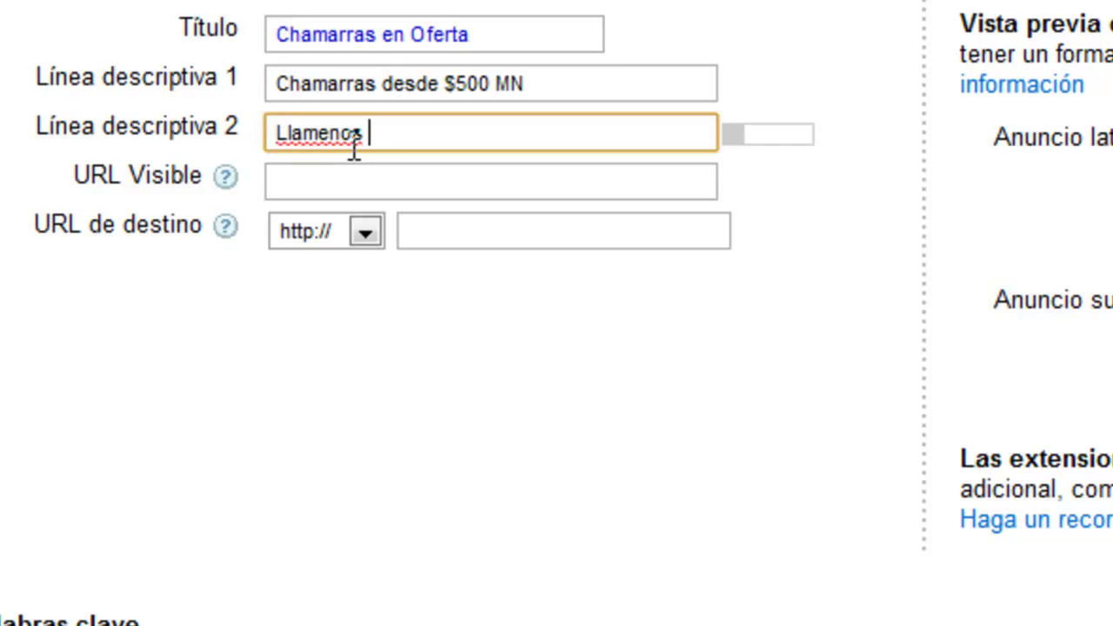
{"action": "type", "text": " 01 800 "}
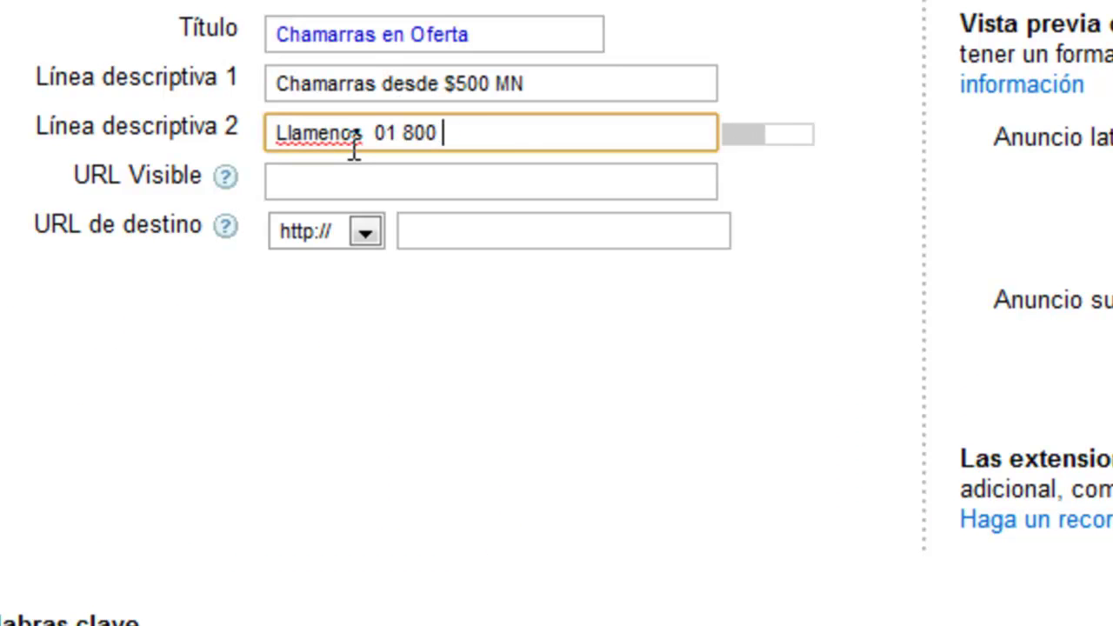
{"action": "type", "text": "000 0000"}
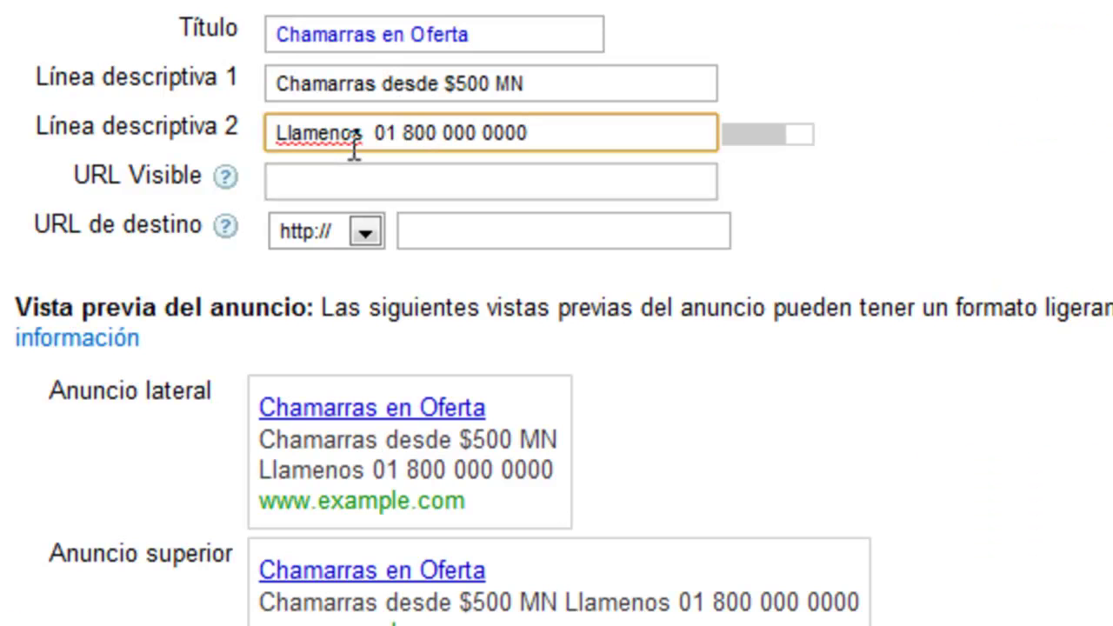
{"action": "left_click", "coordinate": [581, 183]}
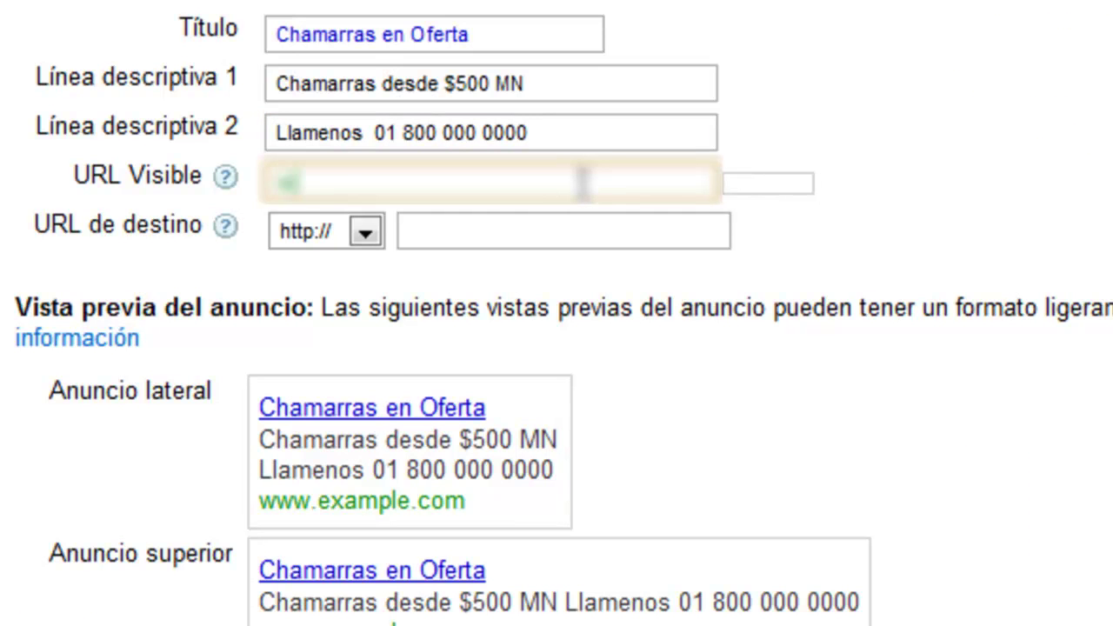
{"action": "type", "text": "www.miangg"}
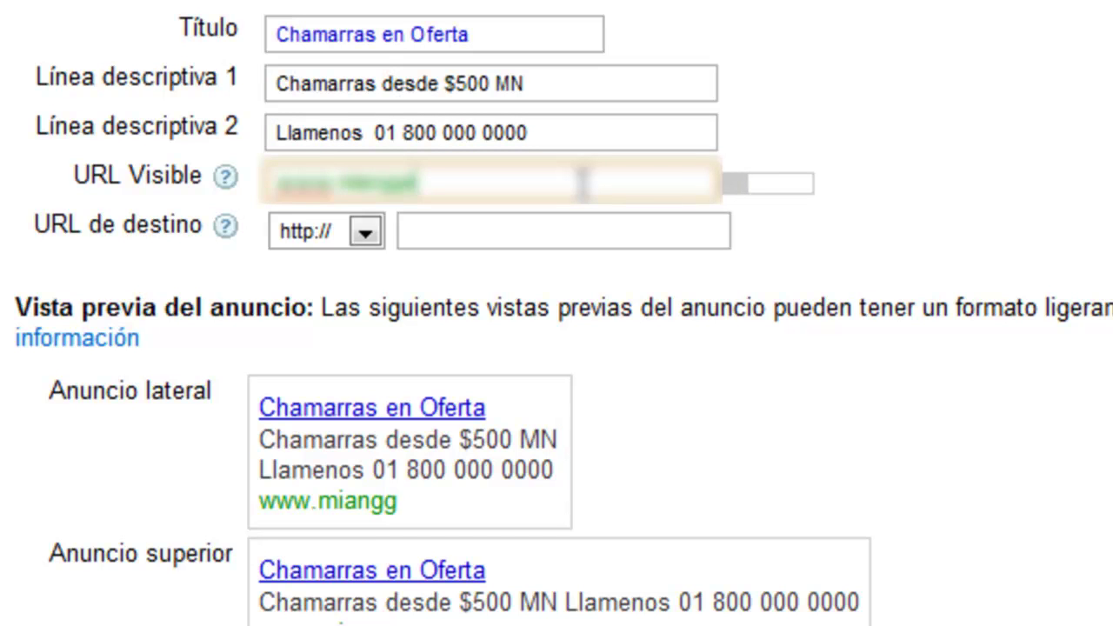
{"action": "type", "text": "el.com"}
{"action": "key", "text": "Tab"}
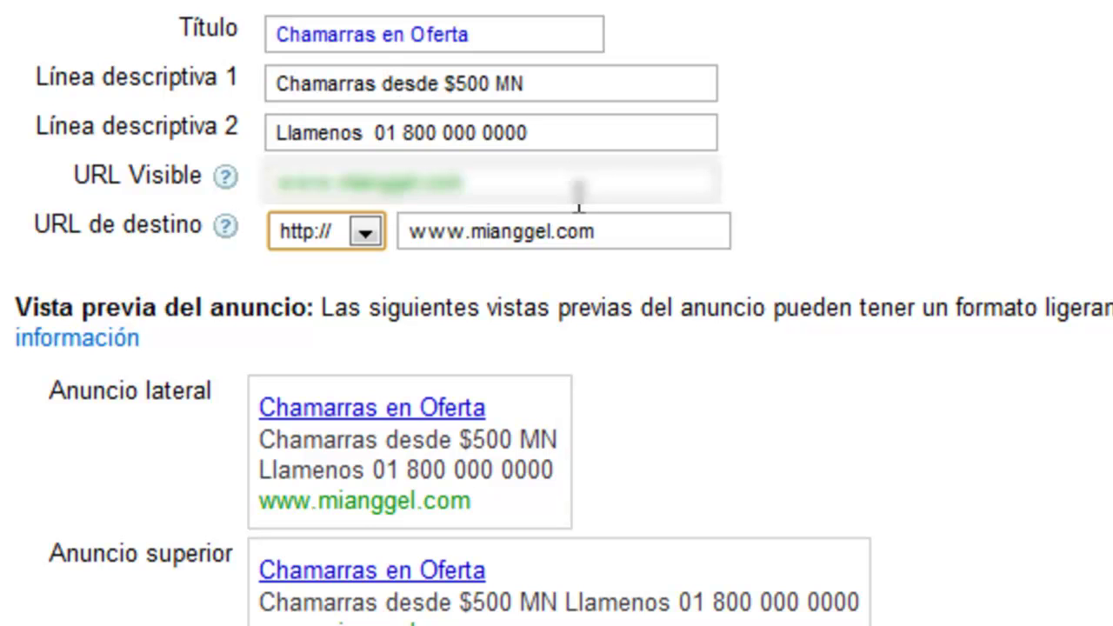
Step: Replace the ad's destination URL with the copied address of the online store's Chamarras de Piel category page
{"action": "left_click", "coordinate": [621, 231]}
{"action": "left_click_drag", "start_coordinate": [621, 232], "coordinate": [404, 235]}
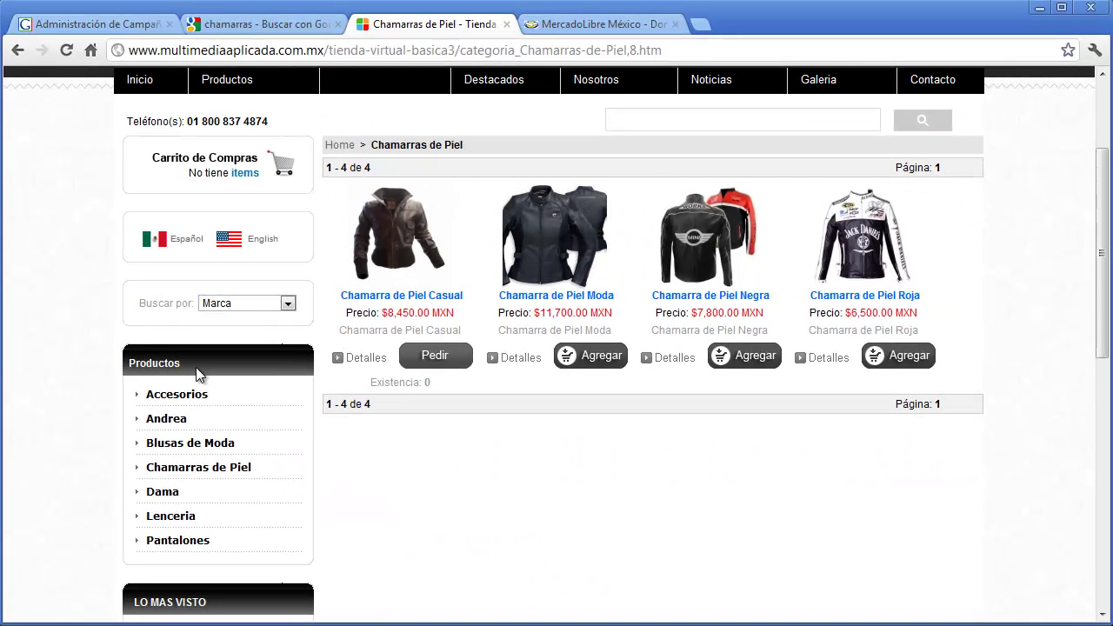
{"action": "left_click", "coordinate": [203, 473]}
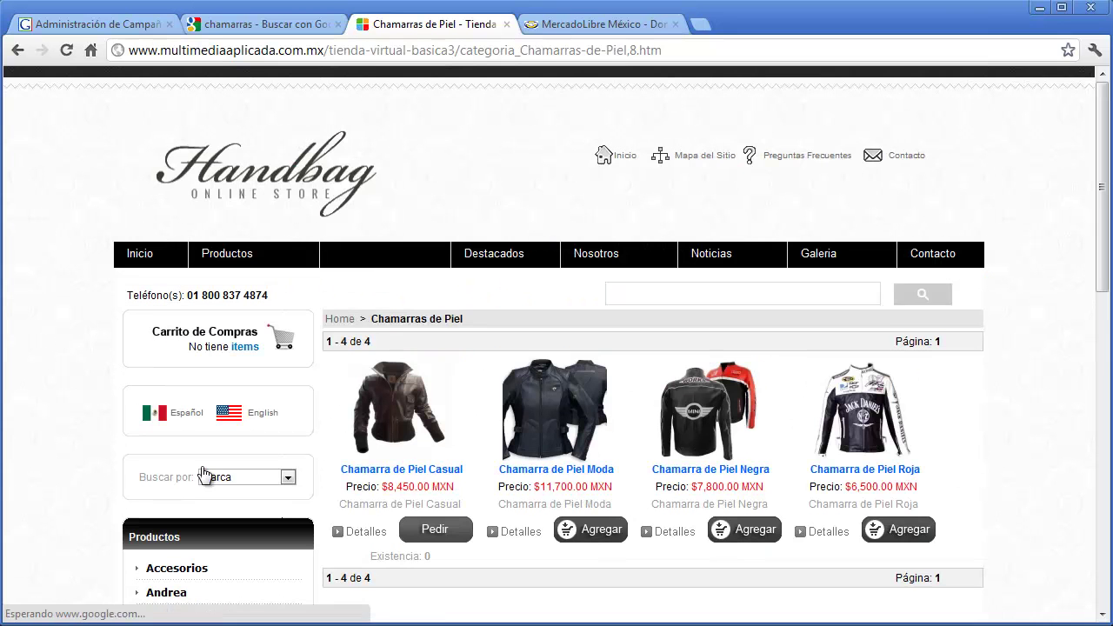
{"action": "left_click", "coordinate": [320, 49]}
{"action": "right_click", "coordinate": [318, 48]}
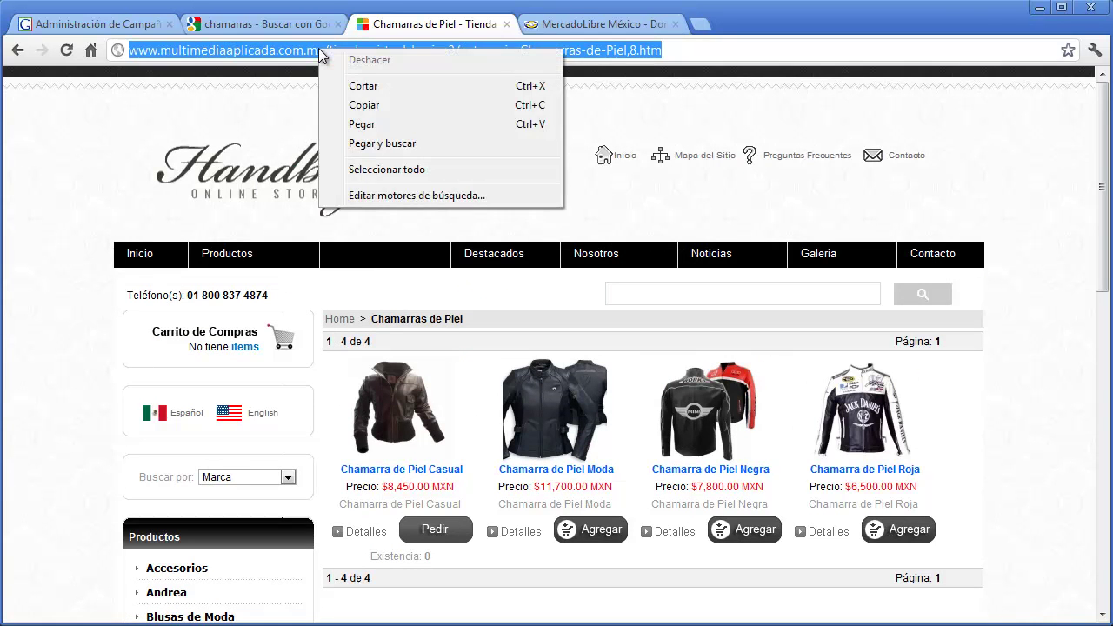
{"action": "left_click", "coordinate": [359, 106]}
{"action": "left_click", "coordinate": [99, 28]}
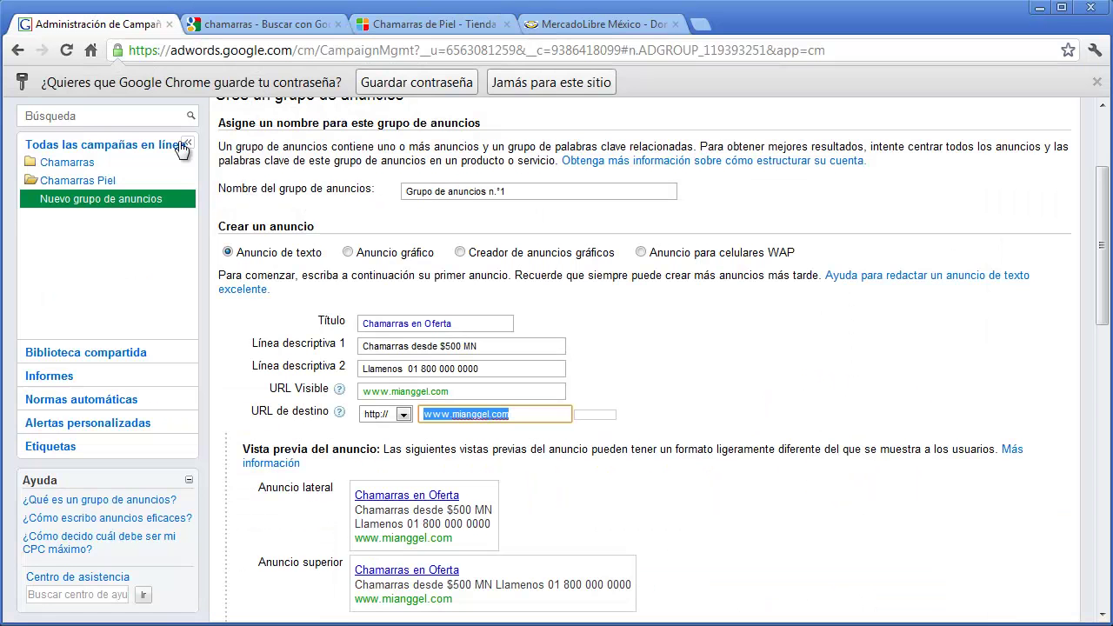
{"action": "right_click", "coordinate": [502, 412]}
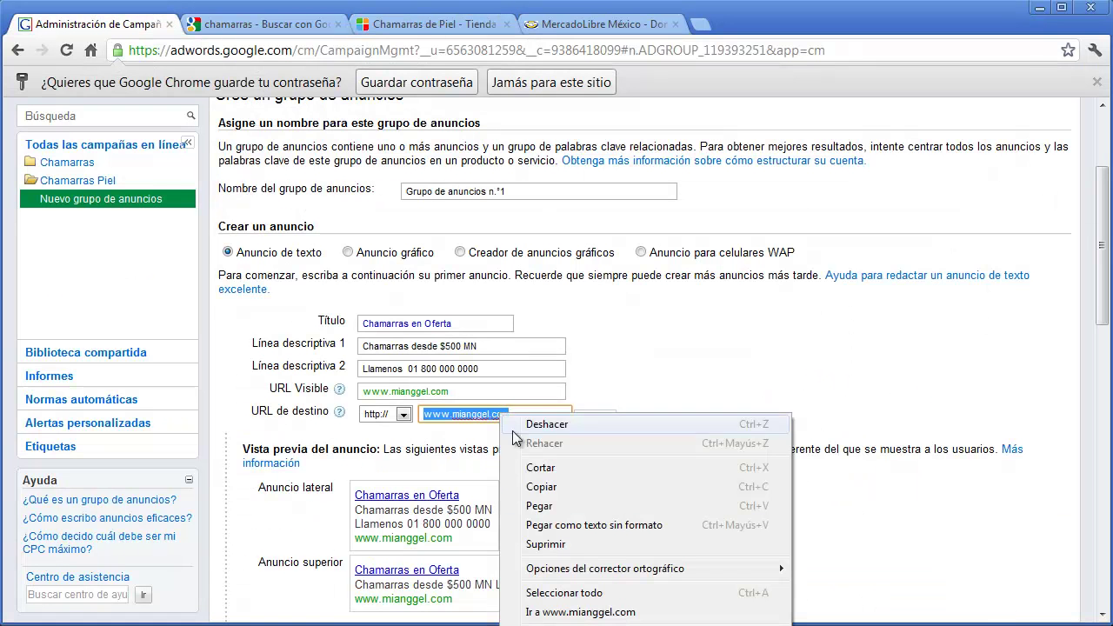
{"action": "left_click", "coordinate": [566, 509]}
{"action": "left_click_drag", "start_coordinate": [458, 389], "coordinate": [315, 396]}
{"action": "type", "text": "www.mu"}
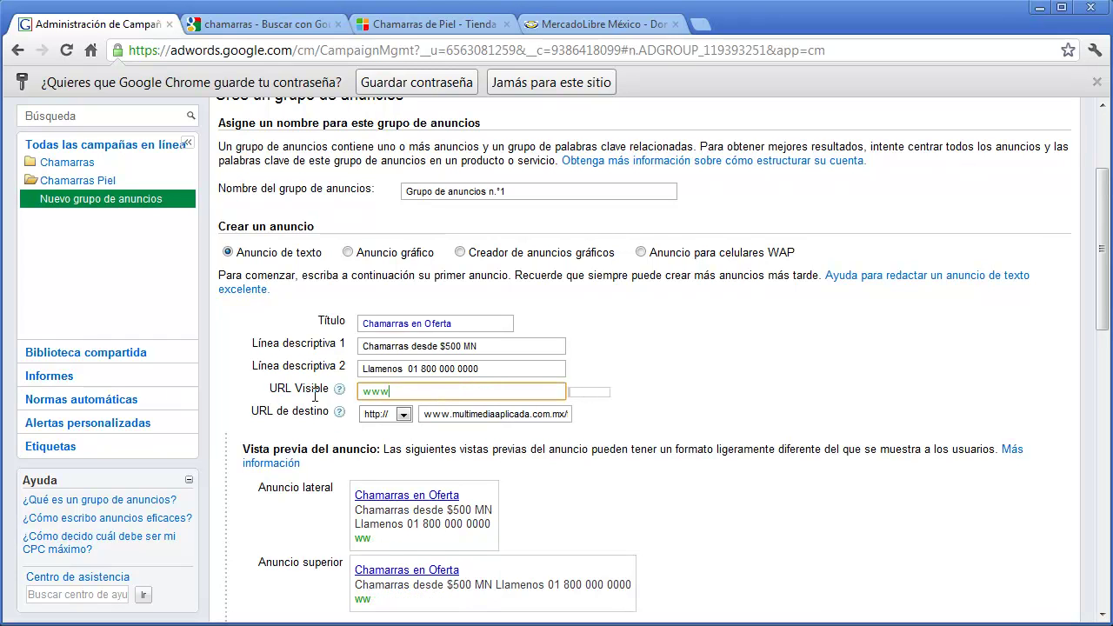
{"action": "type", "text": "ltime"}
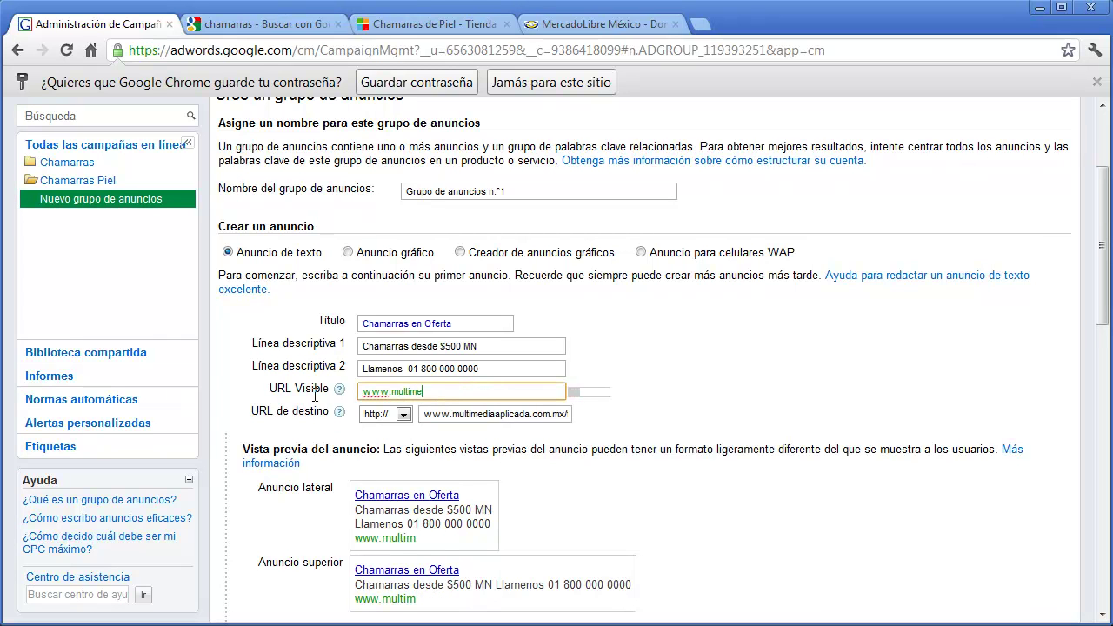
{"action": "type", "text": "diaaplicada.com.mx"}
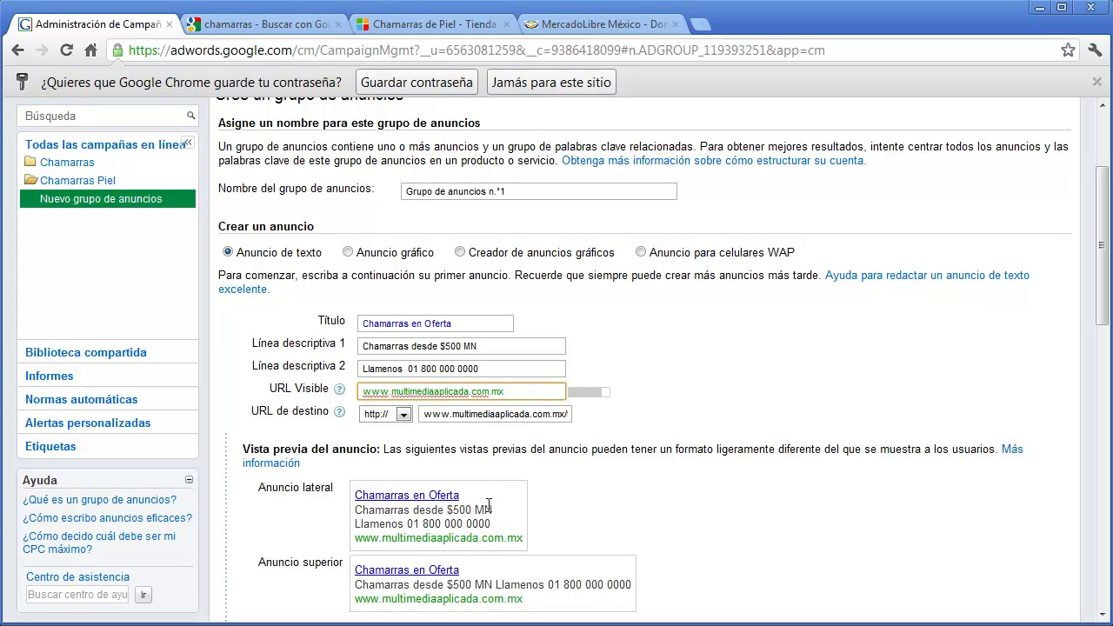
{"action": "left_click", "coordinate": [628, 494]}
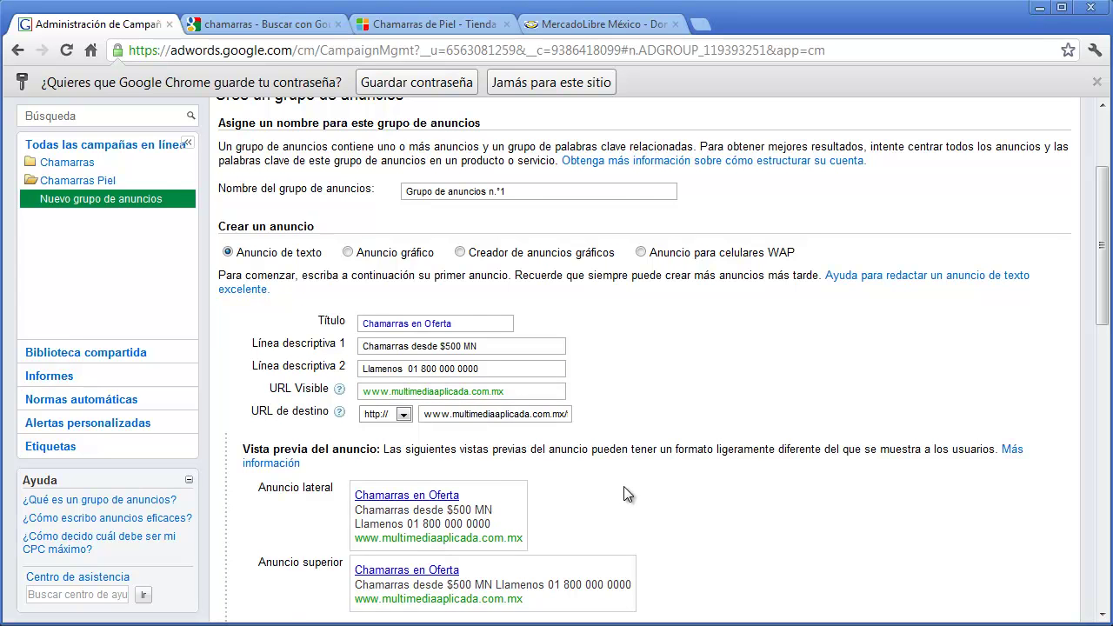
Step: Switch to the online store and compare its home page with the Chamarras de Piel category page as ad landing pages
{"action": "scroll", "coordinate": [624, 487], "scroll_direction": "down", "scroll_amount": 1}
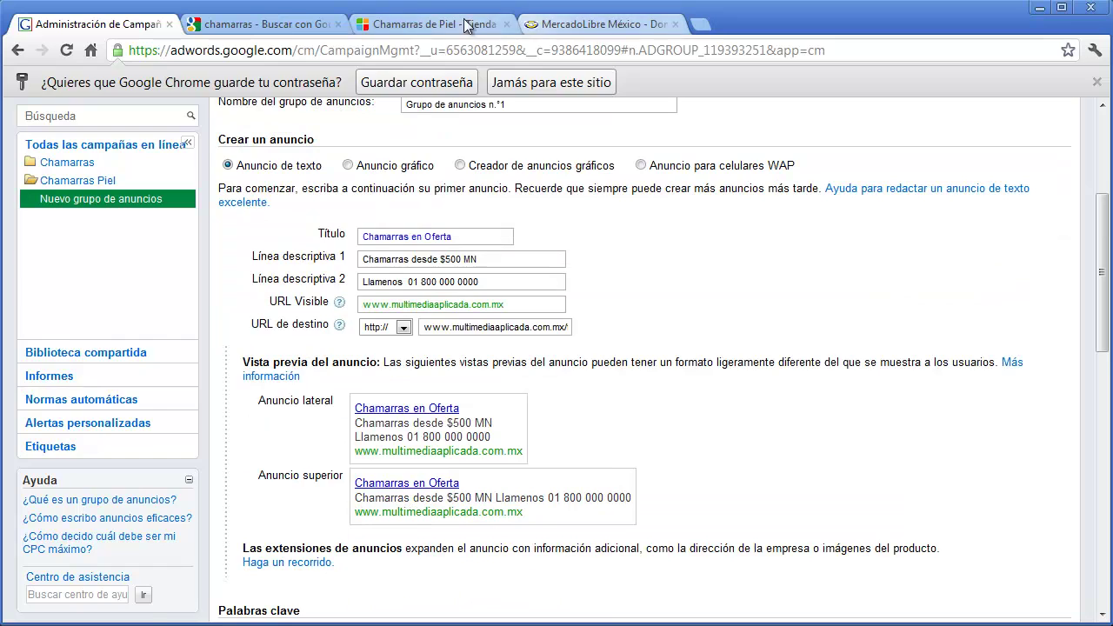
{"action": "left_click", "coordinate": [422, 25]}
{"action": "left_click", "coordinate": [252, 190]}
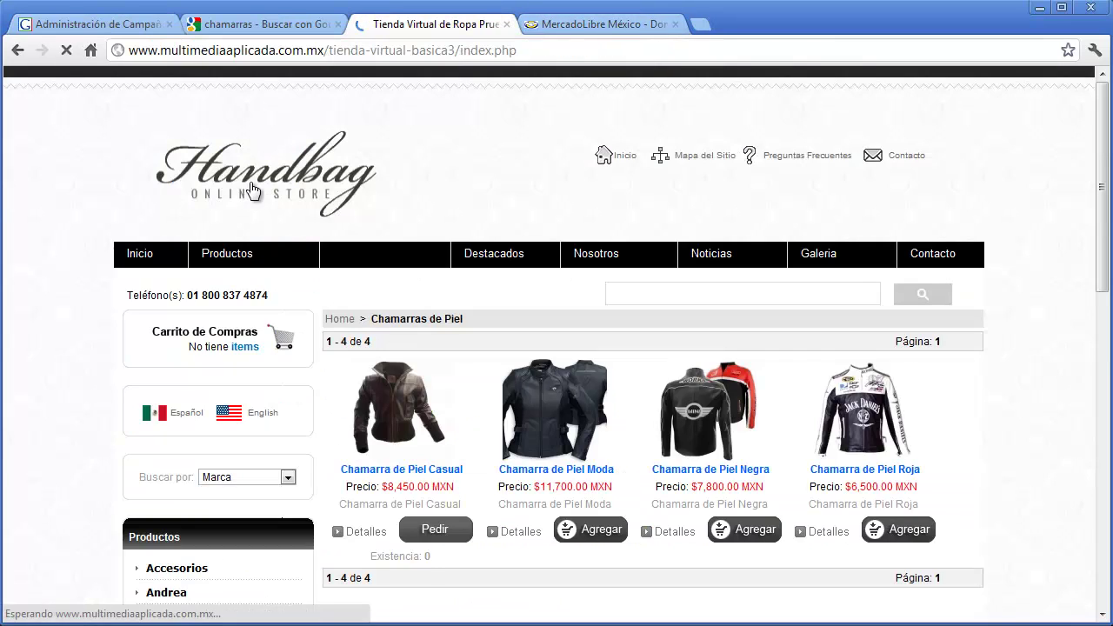
{"action": "scroll", "coordinate": [1009, 439], "scroll_direction": "down", "scroll_amount": 5}
{"action": "scroll", "coordinate": [1009, 446], "scroll_direction": "down", "scroll_amount": 6}
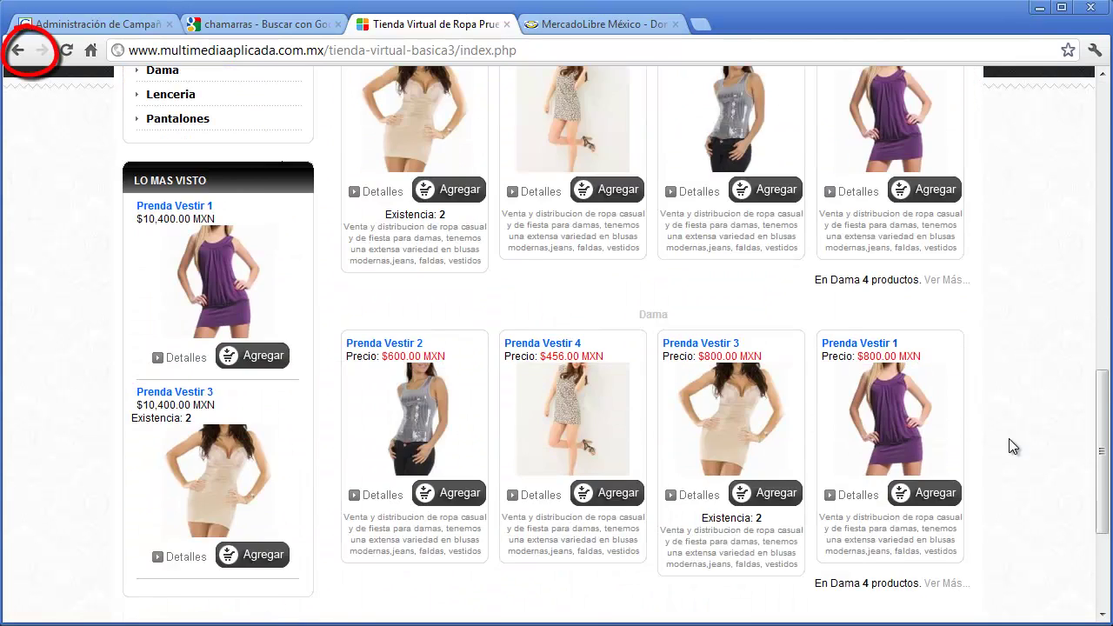
{"action": "scroll", "coordinate": [1009, 444], "scroll_direction": "up", "scroll_amount": 6}
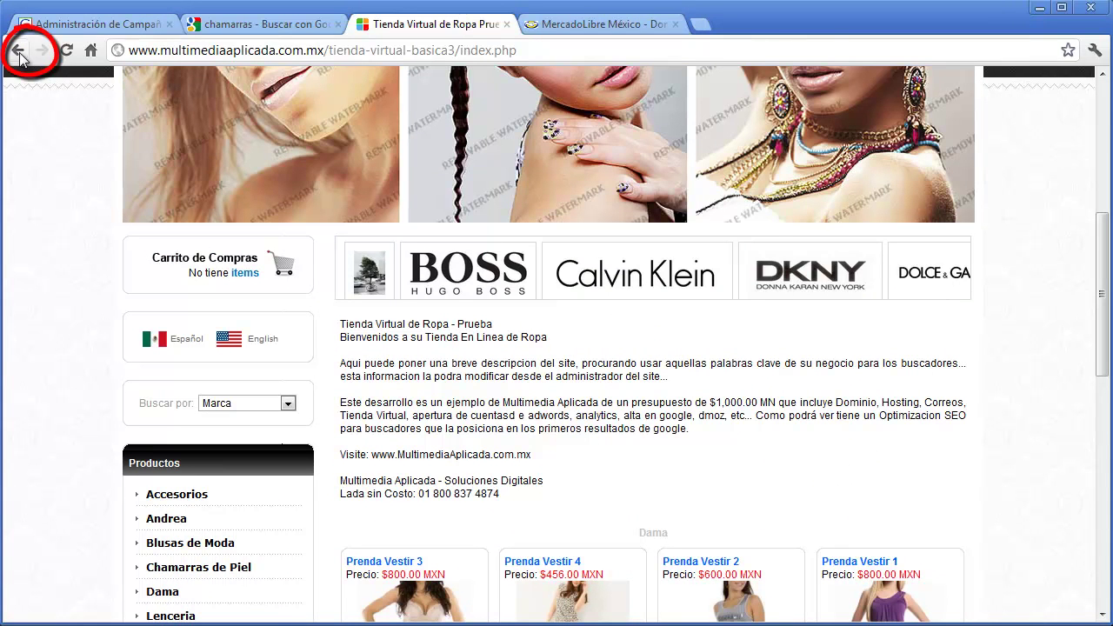
{"action": "left_click", "coordinate": [192, 568]}
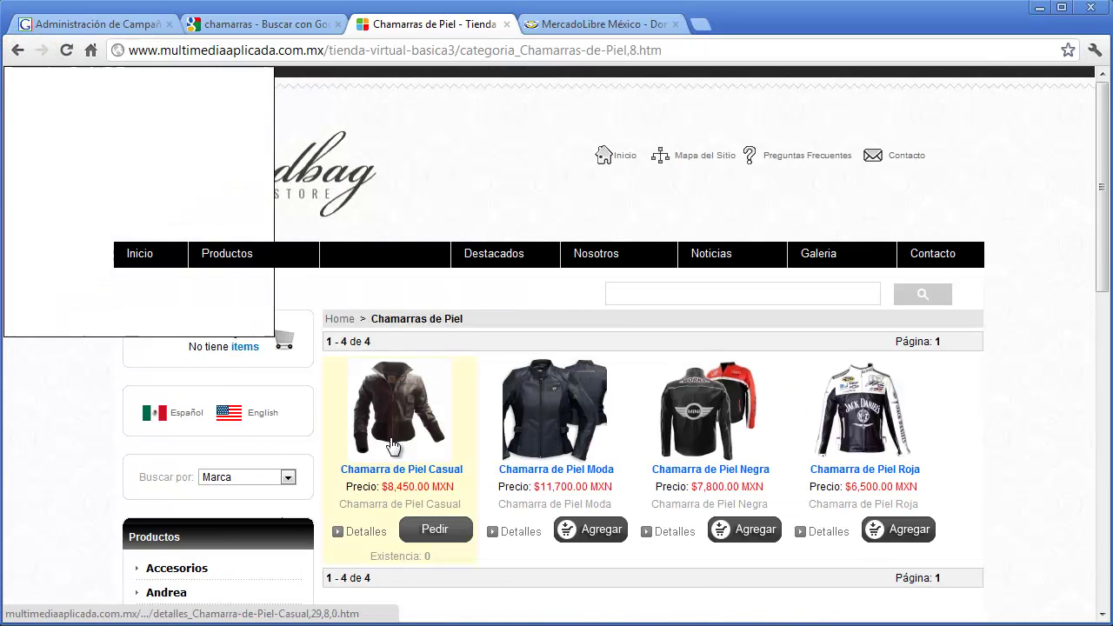
{"action": "mouse_move", "coordinate": [677, 418]}
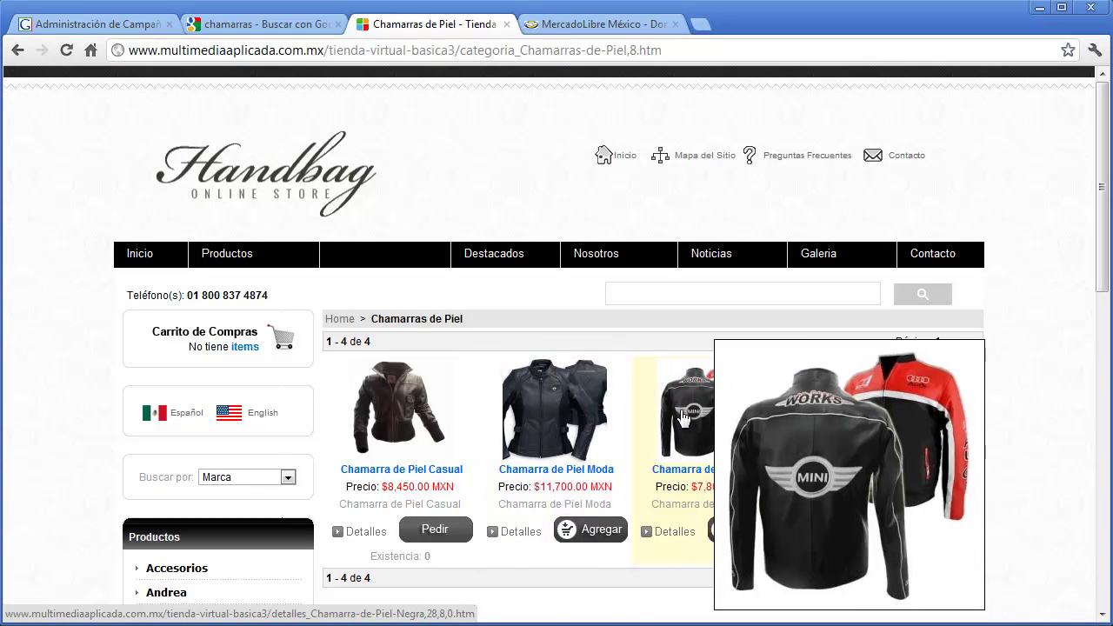
{"action": "scroll", "coordinate": [525, 497], "scroll_direction": "down", "scroll_amount": 2}
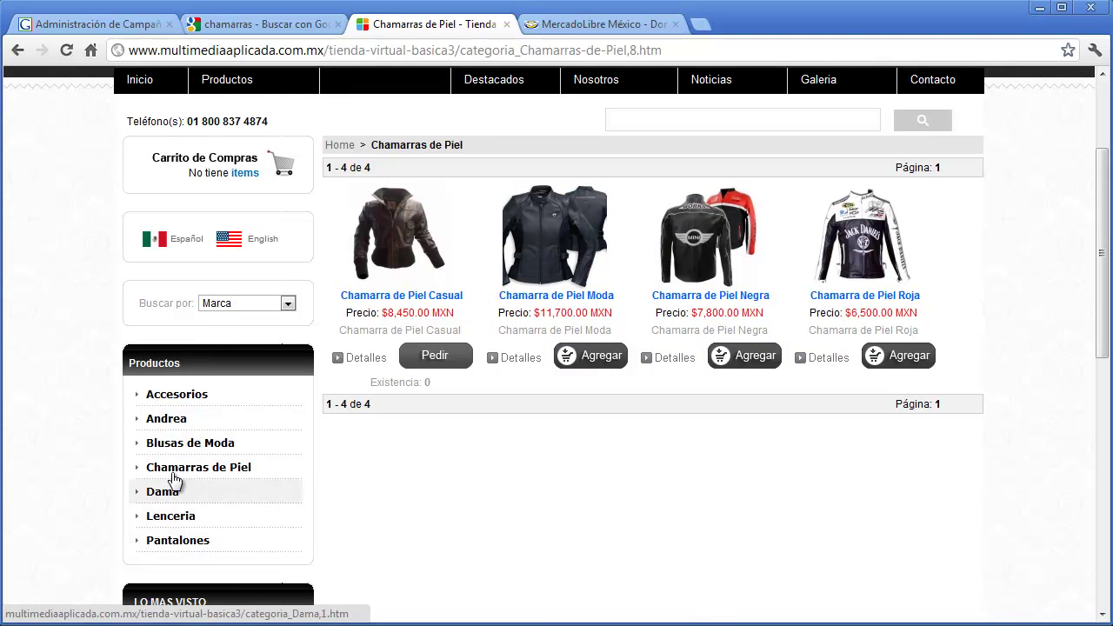
Step: Return to the AdWords ad group, add the keyword "chamarras", and save the ad group
{"action": "left_click", "coordinate": [109, 26]}
{"action": "scroll", "coordinate": [649, 412], "scroll_direction": "down", "scroll_amount": 5}
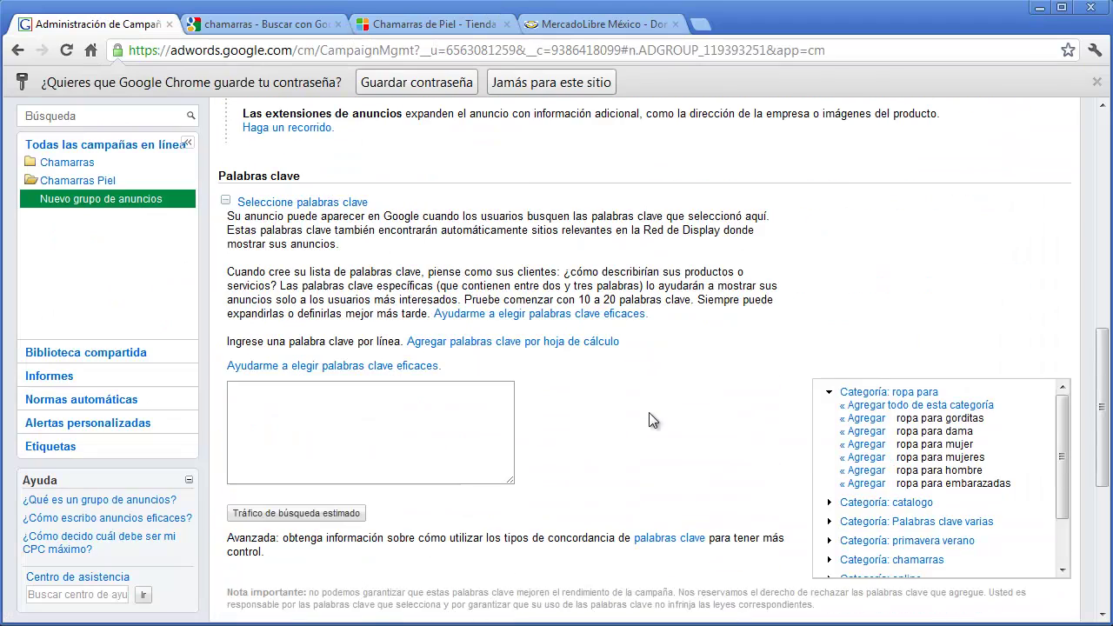
{"action": "left_click", "coordinate": [476, 418]}
{"action": "type", "text": "chamarras"}
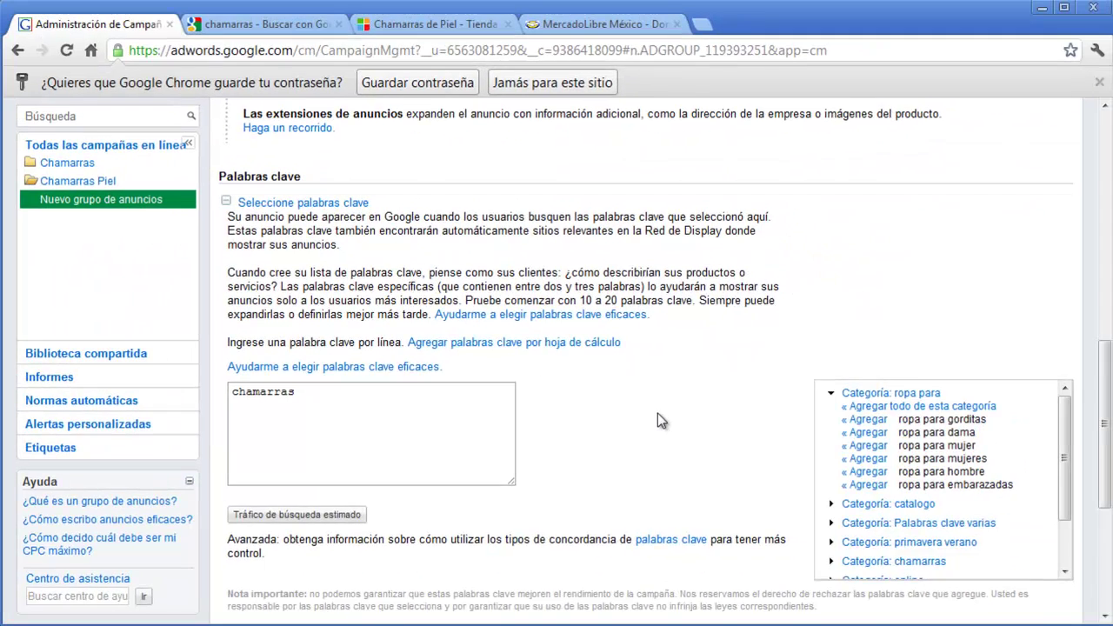
{"action": "scroll", "coordinate": [658, 416], "scroll_direction": "down", "scroll_amount": 4}
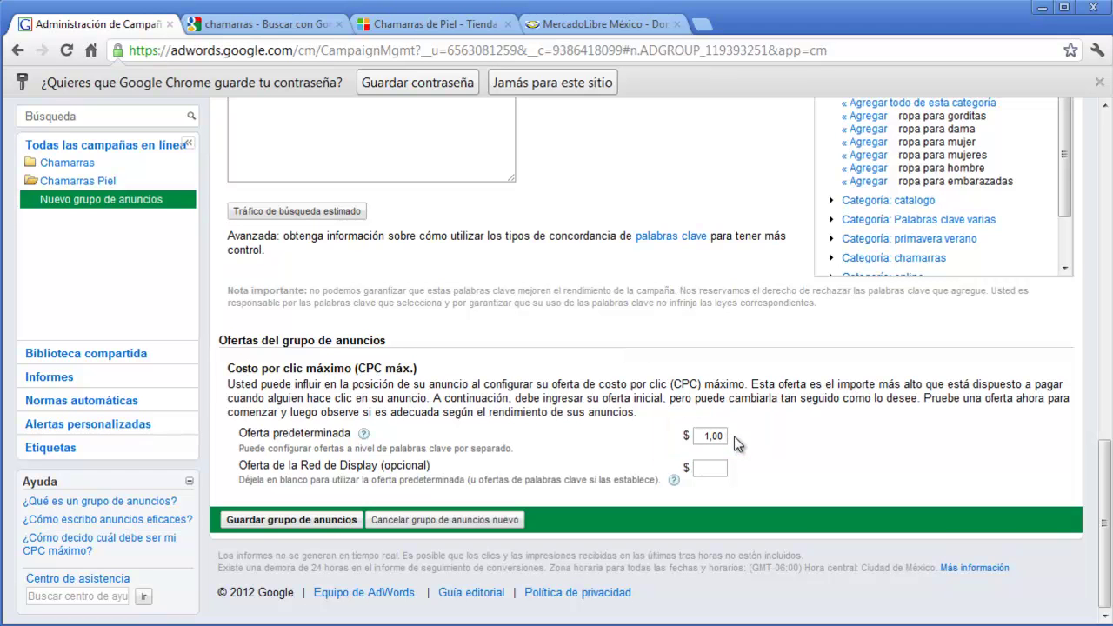
{"action": "left_click", "coordinate": [314, 522]}
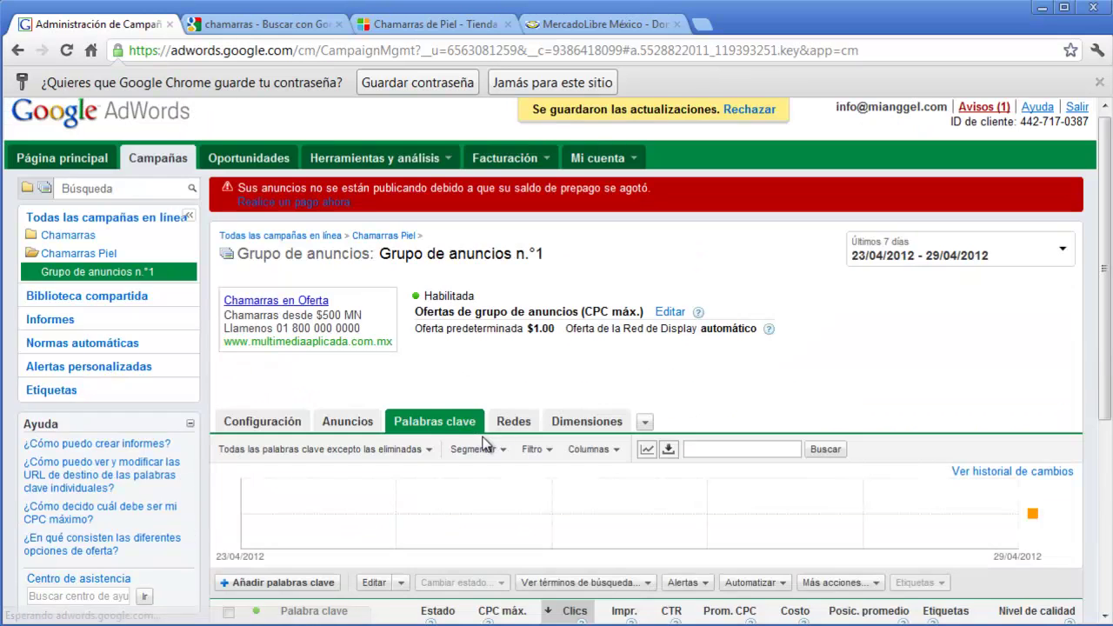
Step: Open the keyword "chamarras" for editing and show its match type options
{"action": "scroll", "coordinate": [484, 443], "scroll_direction": "down", "scroll_amount": 1}
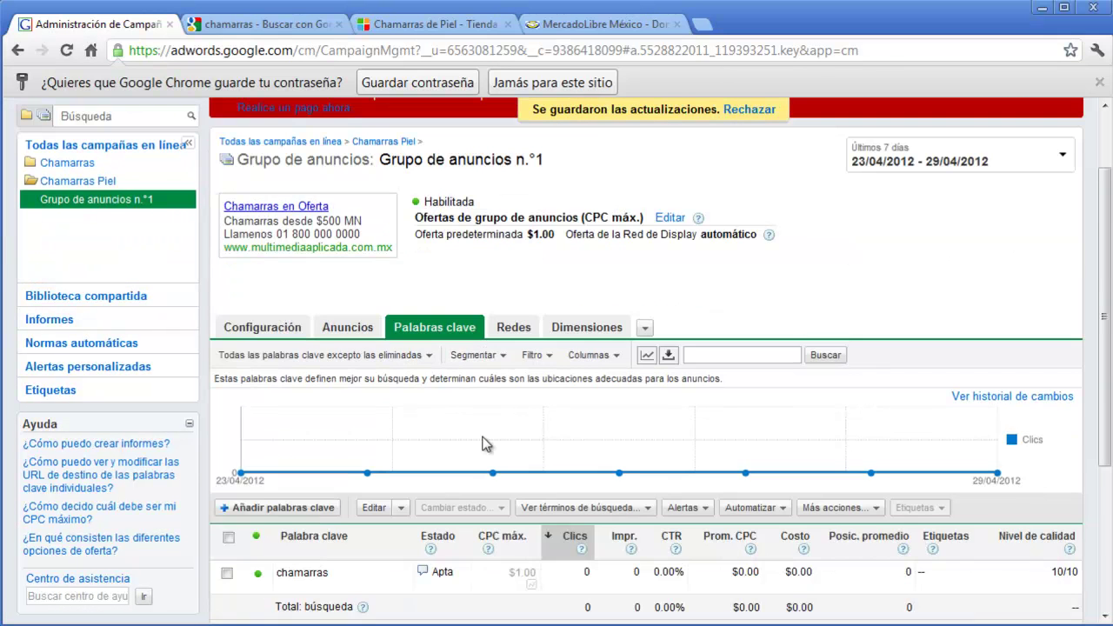
{"action": "scroll", "coordinate": [484, 443], "scroll_direction": "down", "scroll_amount": 1}
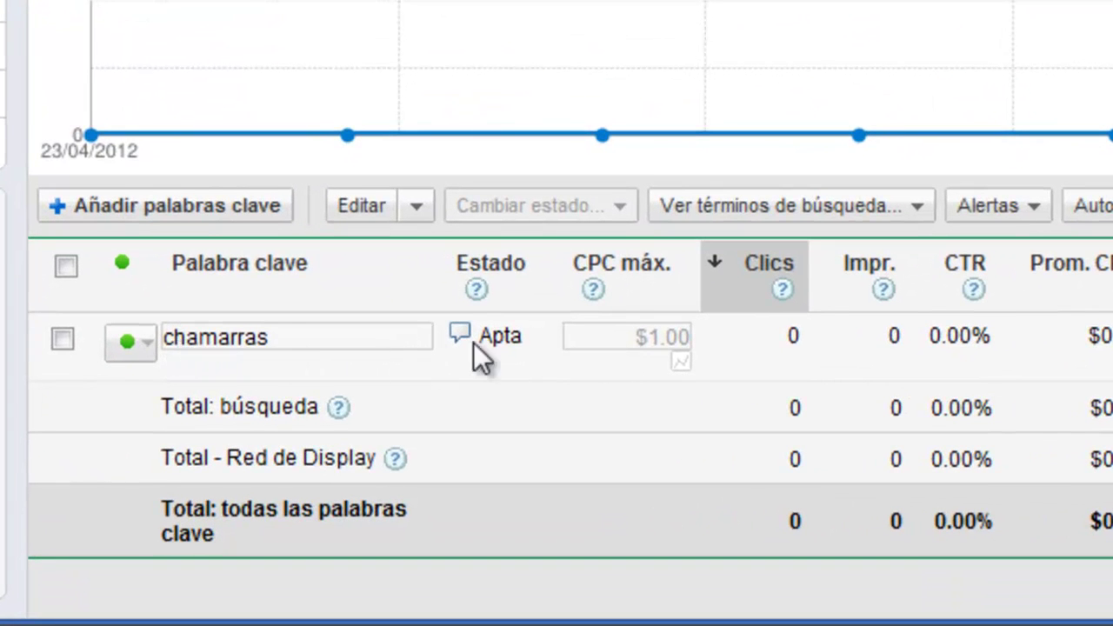
{"action": "left_click", "coordinate": [362, 344]}
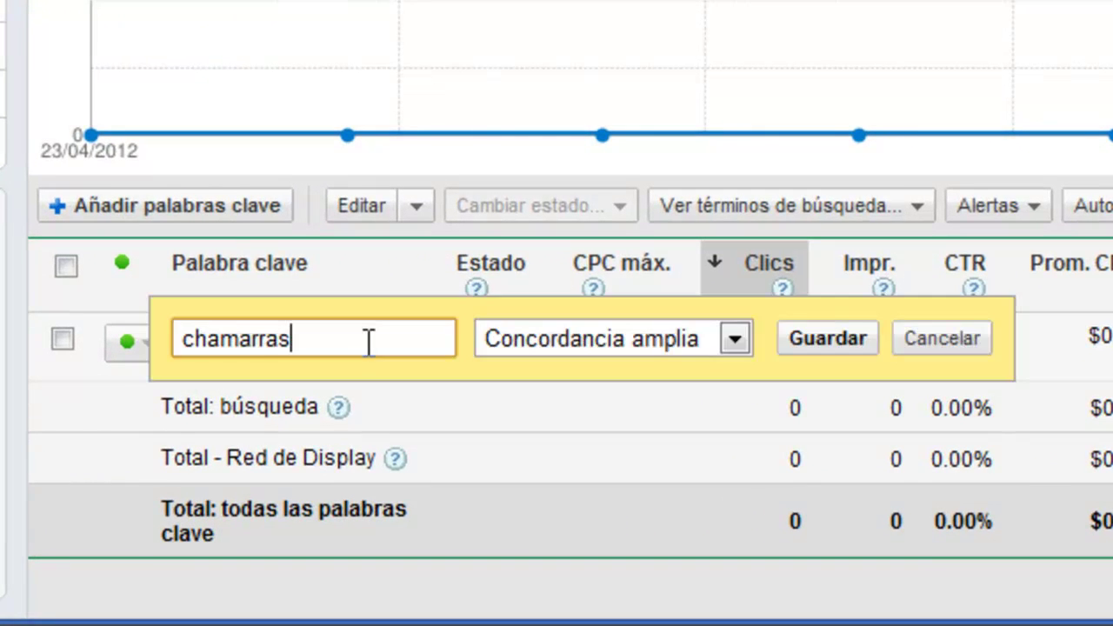
{"action": "left_click", "coordinate": [731, 339]}
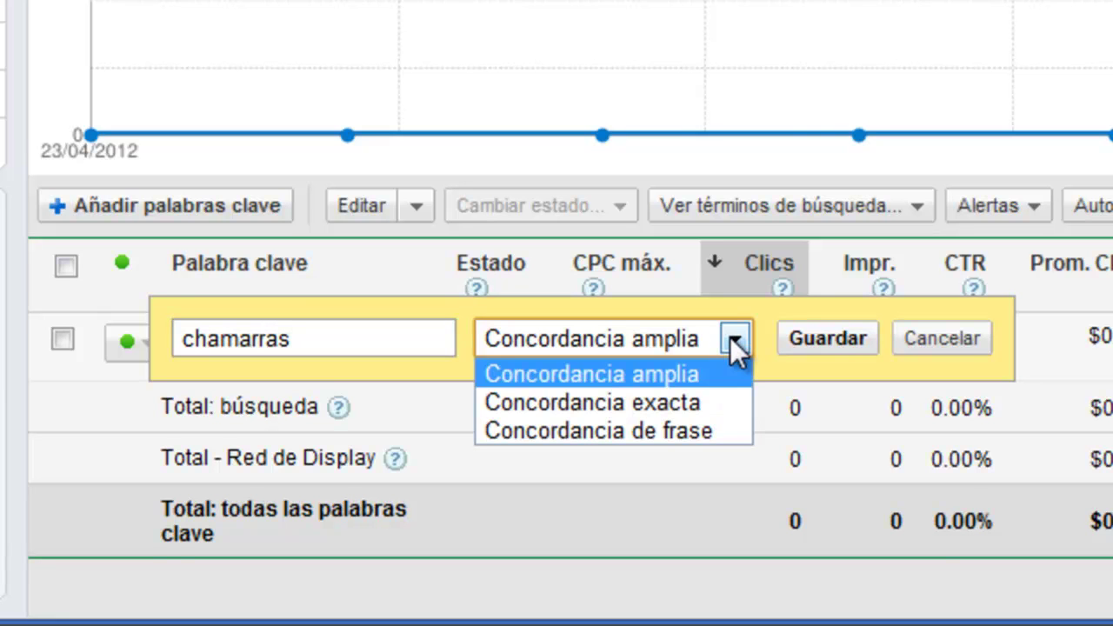